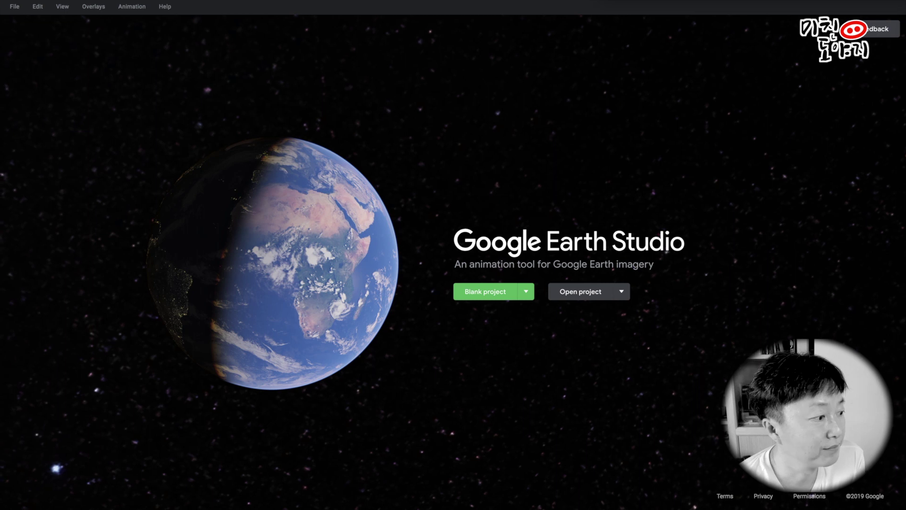
Create a blank project named Test, keeping 1920 x 1080 dimensions, a 00:15:00 timecode duration and 30 FPS.
{"action": "left_click", "coordinate": [492, 296]}
{"action": "left_click_drag", "start_coordinate": [485, 243], "coordinate": [401, 250]}
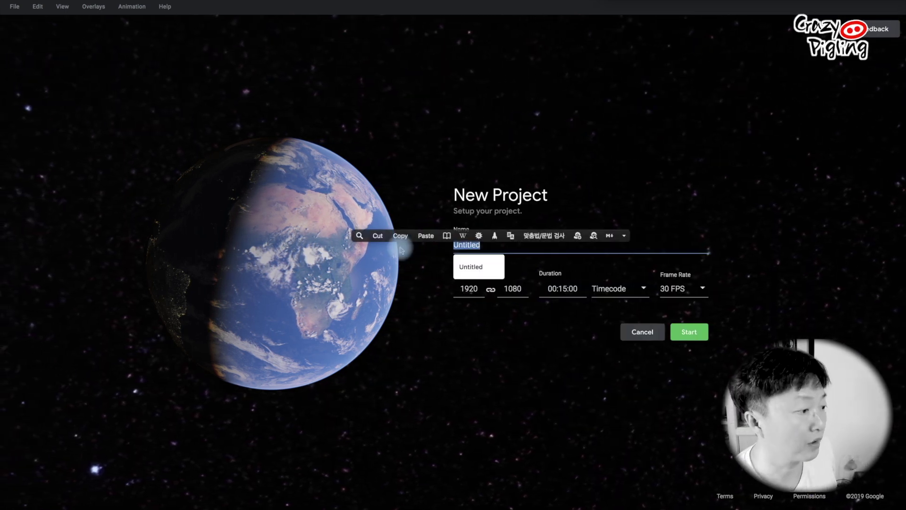
{"action": "type", "text": "Test"}
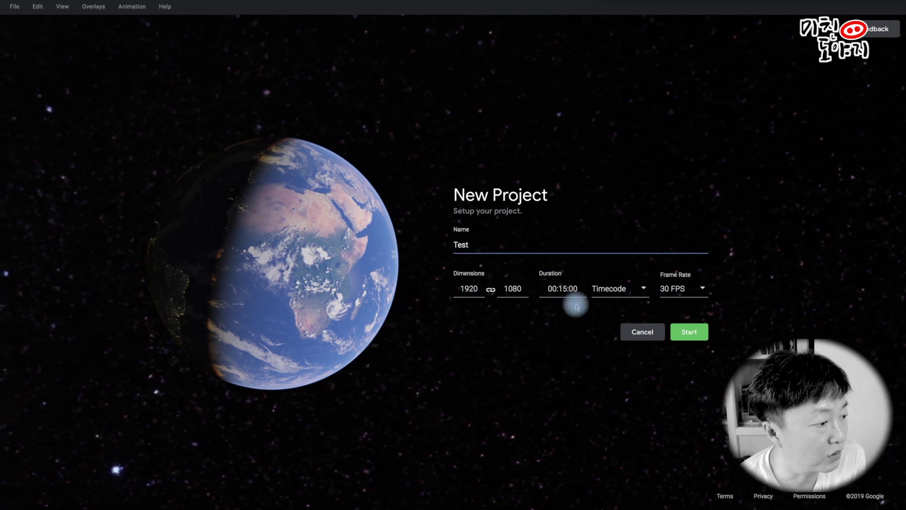
{"action": "left_click", "coordinate": [644, 289]}
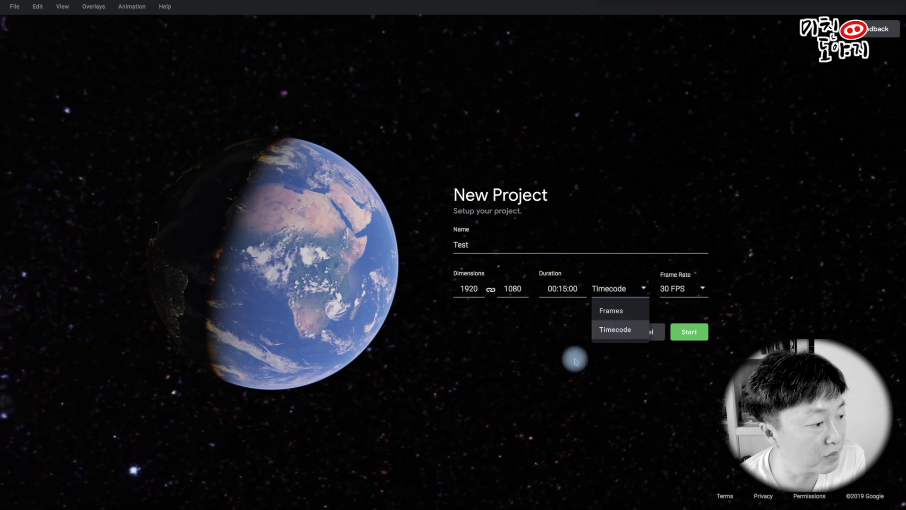
{"action": "left_click", "coordinate": [681, 289]}
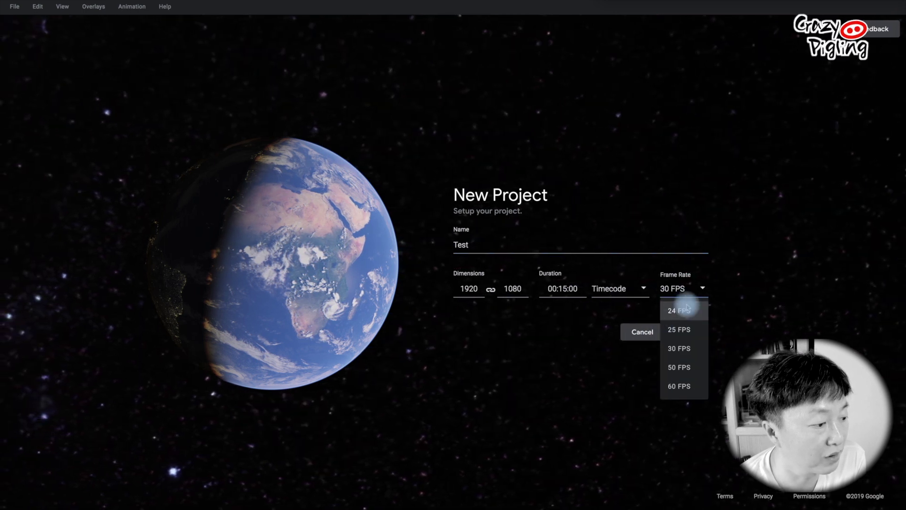
{"action": "left_click", "coordinate": [742, 283]}
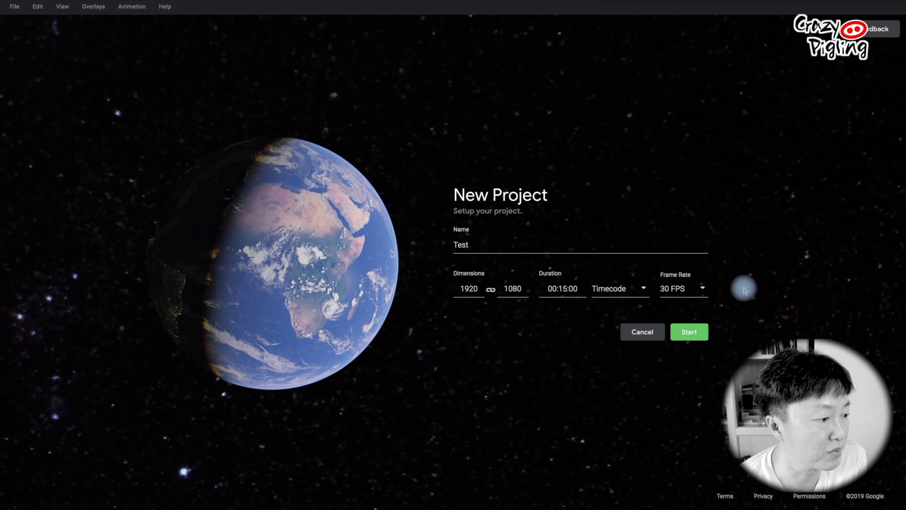
{"action": "left_click", "coordinate": [688, 331]}
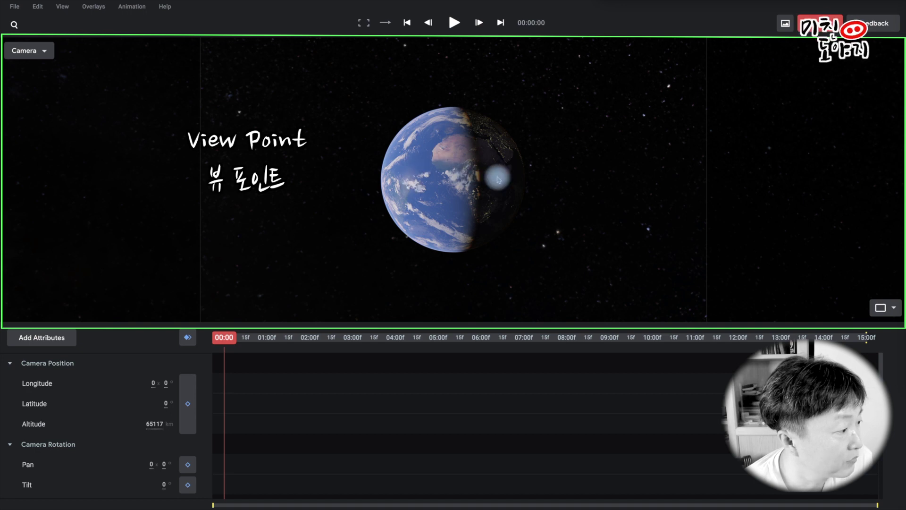
Rotate the globe until the Pacific Ocean faces the viewer, keeping the viewport on the Camera view.
{"action": "left_click_drag", "start_coordinate": [477, 179], "coordinate": [378, 179]}
{"action": "left_click_drag", "start_coordinate": [482, 175], "coordinate": [349, 172]}
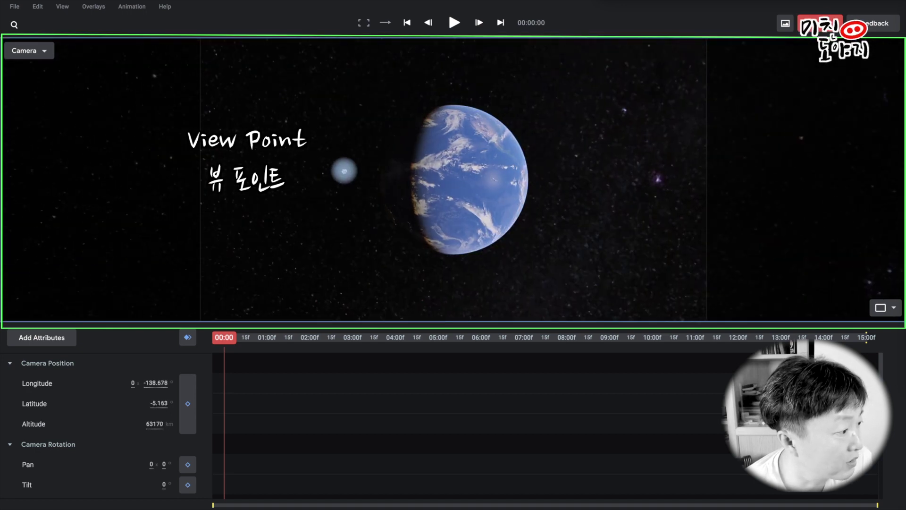
{"action": "left_click", "coordinate": [44, 52]}
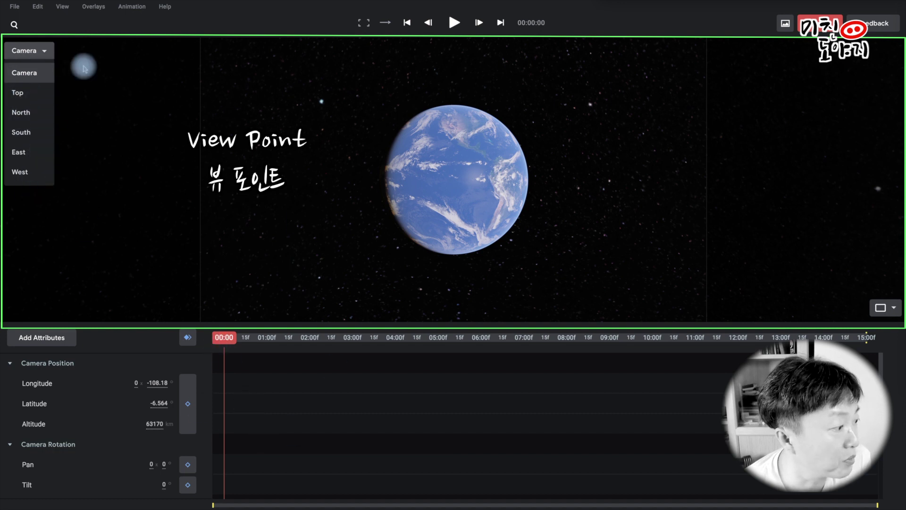
{"action": "left_click", "coordinate": [97, 75]}
Try the two-view viewport layout and return to the single-view layout.
{"action": "left_click", "coordinate": [896, 311]}
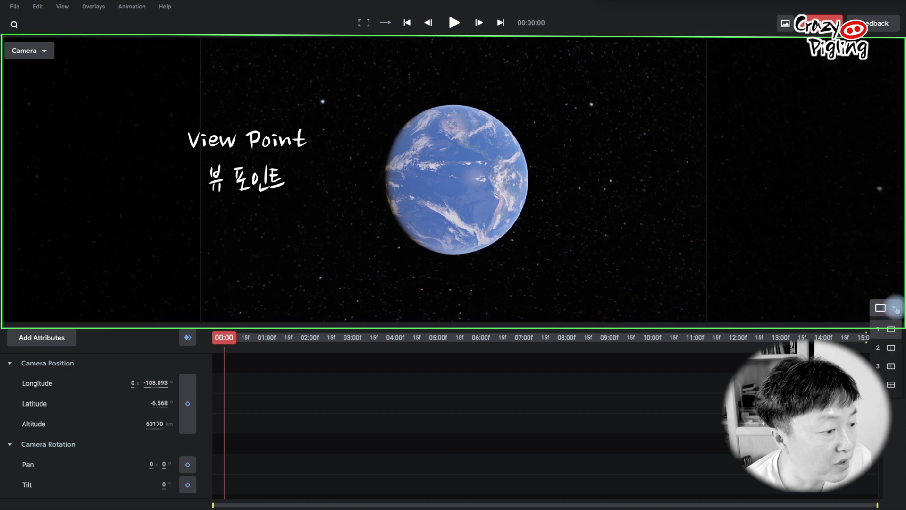
{"action": "left_click", "coordinate": [889, 349]}
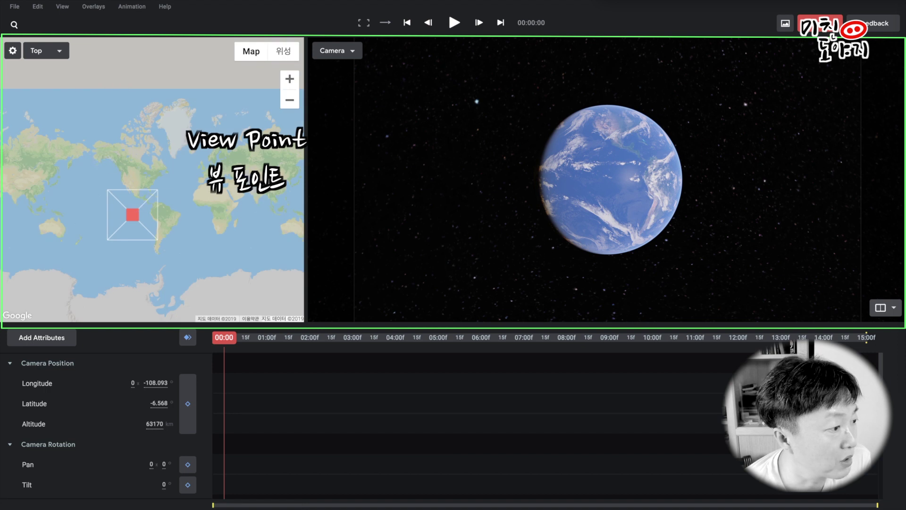
{"action": "left_click", "coordinate": [895, 309]}
{"action": "left_click", "coordinate": [889, 327]}
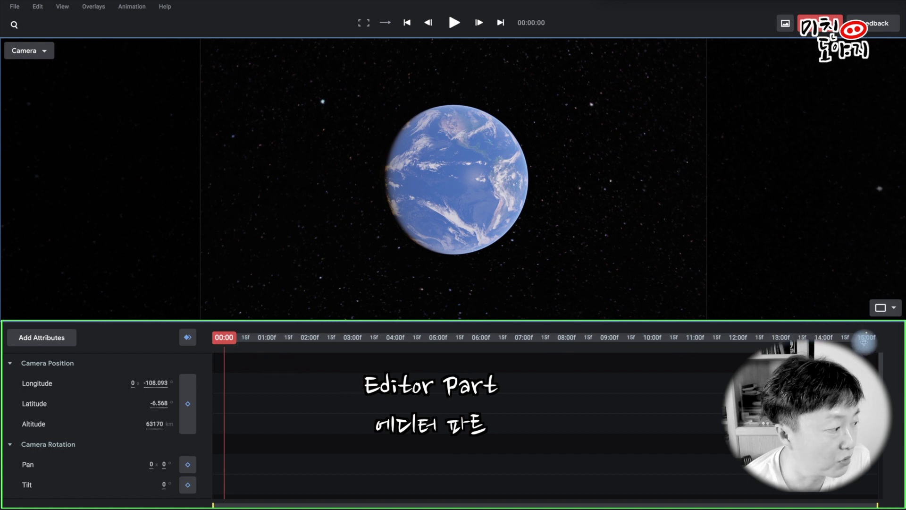
Remove the Time of Day attribute from the project's editable attributes.
{"action": "scroll", "coordinate": [174, 444], "scroll_direction": "down", "scroll_amount": 3}
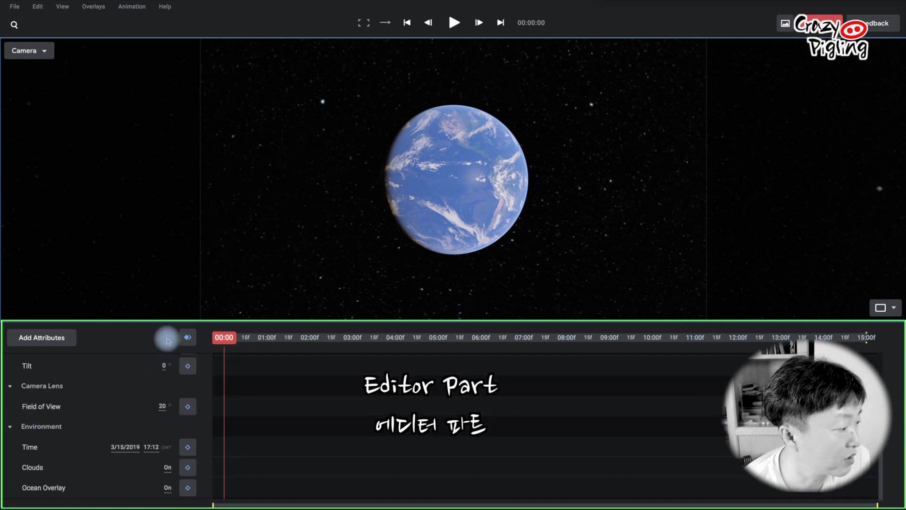
{"action": "scroll", "coordinate": [145, 378], "scroll_direction": "up", "scroll_amount": 3}
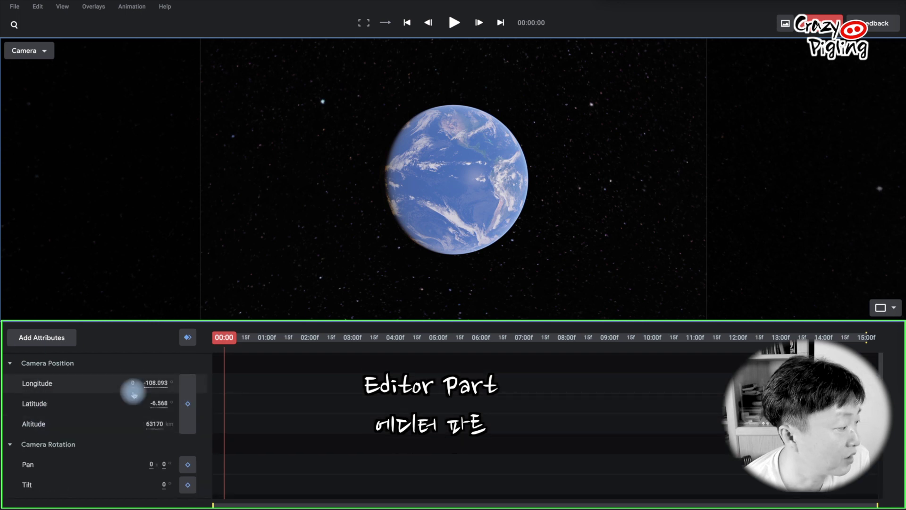
{"action": "scroll", "coordinate": [90, 424], "scroll_direction": "down", "scroll_amount": 3}
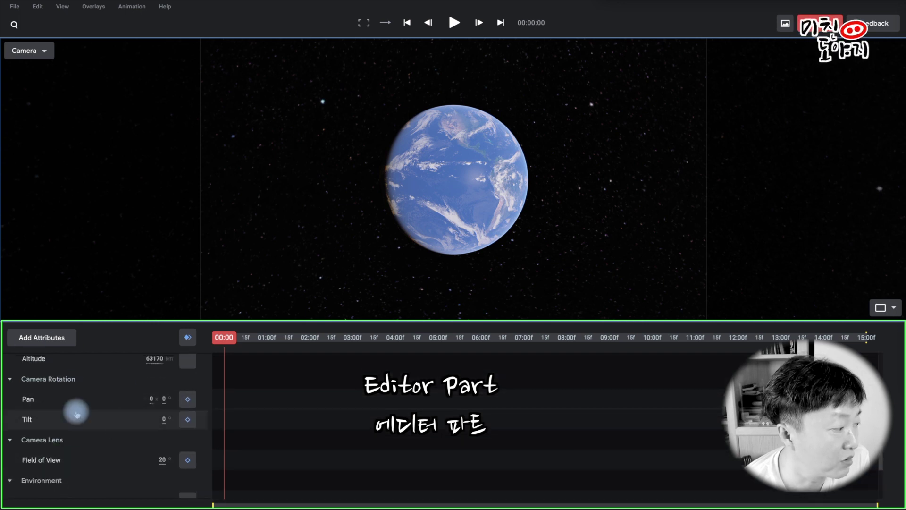
{"action": "scroll", "coordinate": [73, 376], "scroll_direction": "down", "scroll_amount": 3}
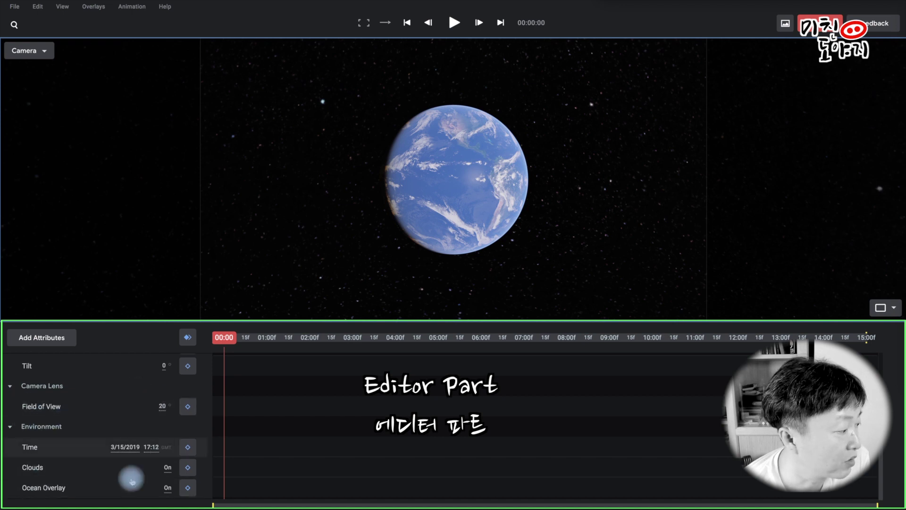
{"action": "left_click", "coordinate": [46, 340]}
{"action": "scroll", "coordinate": [70, 399], "scroll_direction": "down", "scroll_amount": 2}
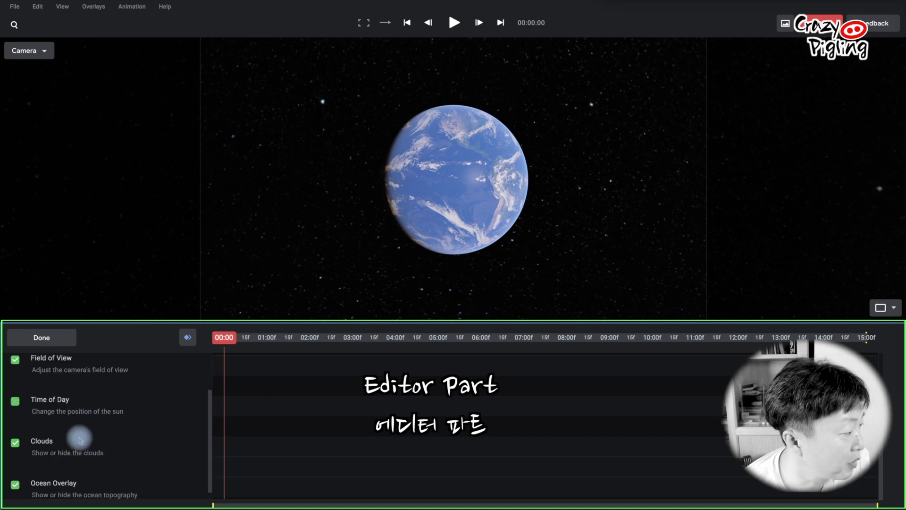
{"action": "scroll", "coordinate": [89, 409], "scroll_direction": "down", "scroll_amount": 1}
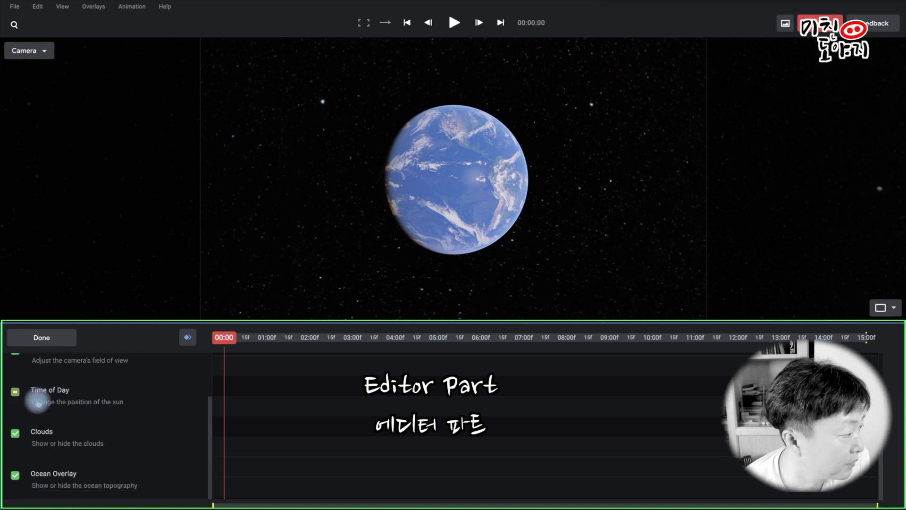
{"action": "scroll", "coordinate": [112, 404], "scroll_direction": "up", "scroll_amount": 3}
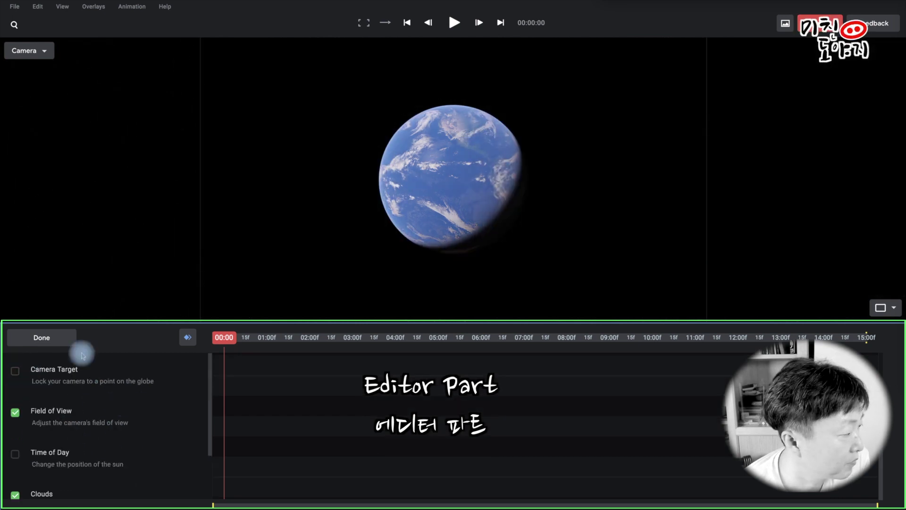
{"action": "left_click", "coordinate": [46, 336]}
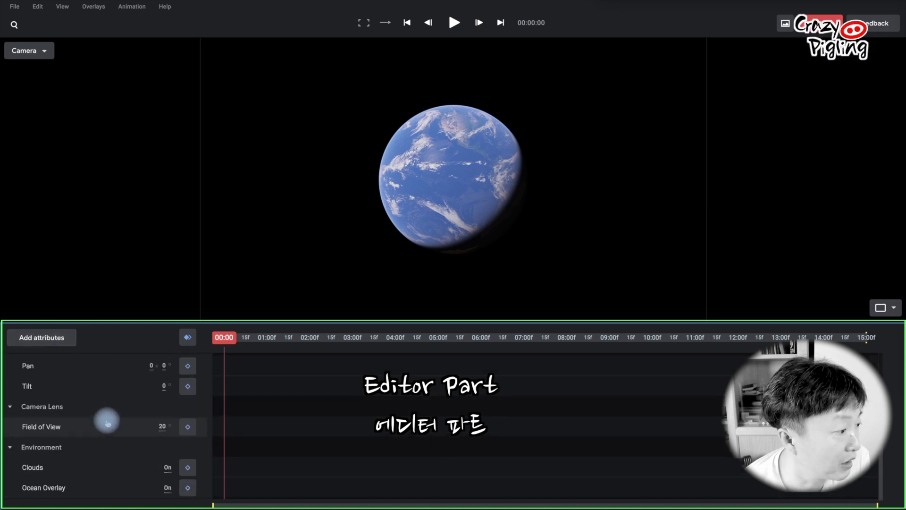
{"action": "scroll", "coordinate": [107, 423], "scroll_direction": "up", "scroll_amount": 2}
{"action": "scroll", "coordinate": [108, 424], "scroll_direction": "down", "scroll_amount": 2}
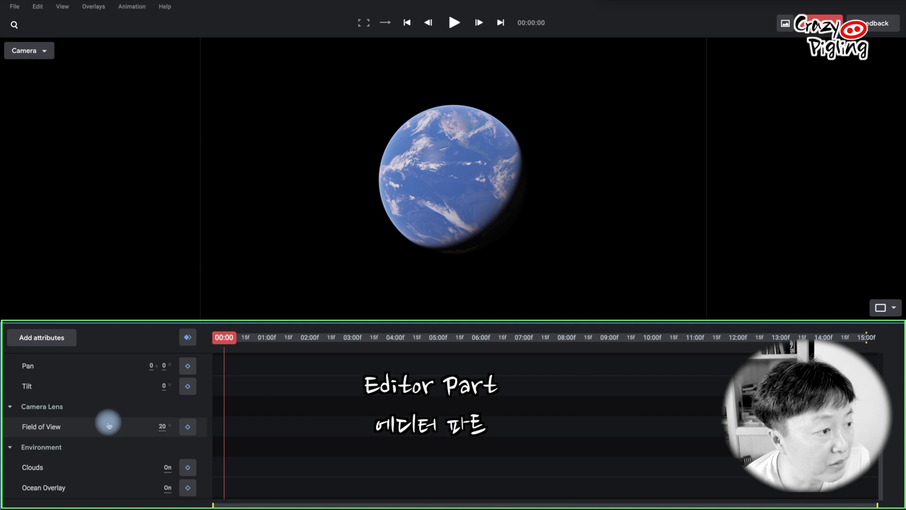
{"action": "scroll", "coordinate": [69, 377], "scroll_direction": "up", "scroll_amount": 2}
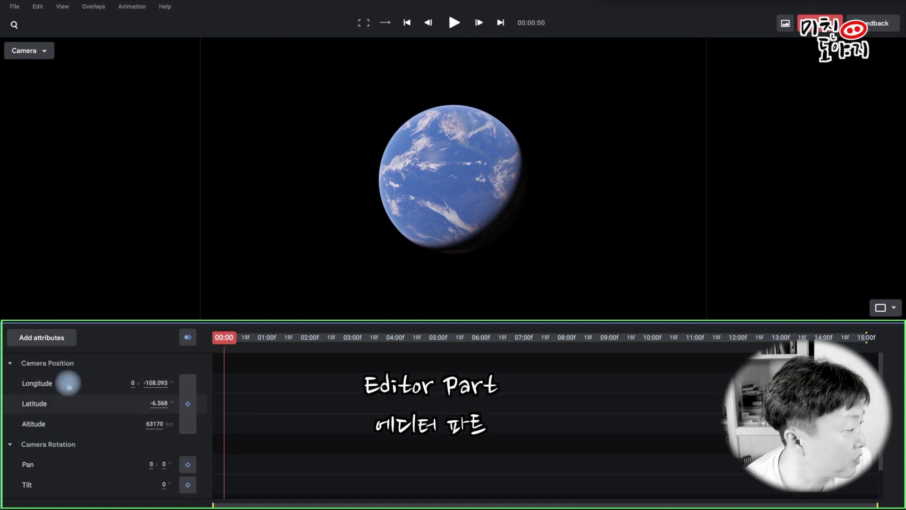
{"action": "scroll", "coordinate": [78, 420], "scroll_direction": "down", "scroll_amount": 1}
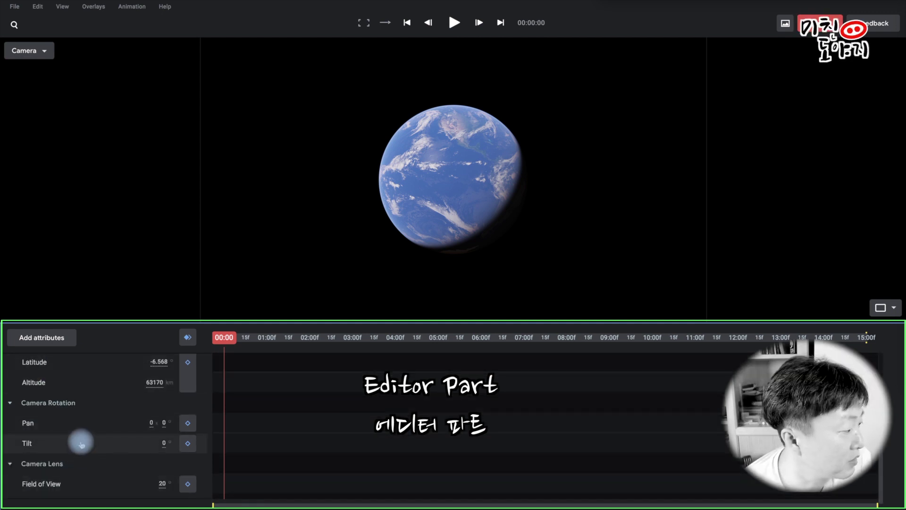
{"action": "scroll", "coordinate": [87, 436], "scroll_direction": "up", "scroll_amount": 1}
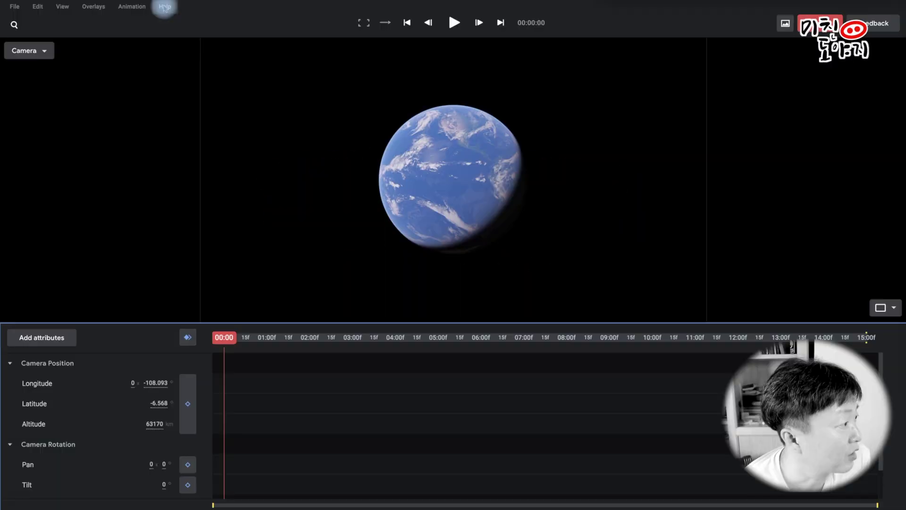
Set the default frame rate for new projects to 60 FPS in the preferences and save them.
{"action": "left_click", "coordinate": [165, 7]}
{"action": "left_click", "coordinate": [143, 8]}
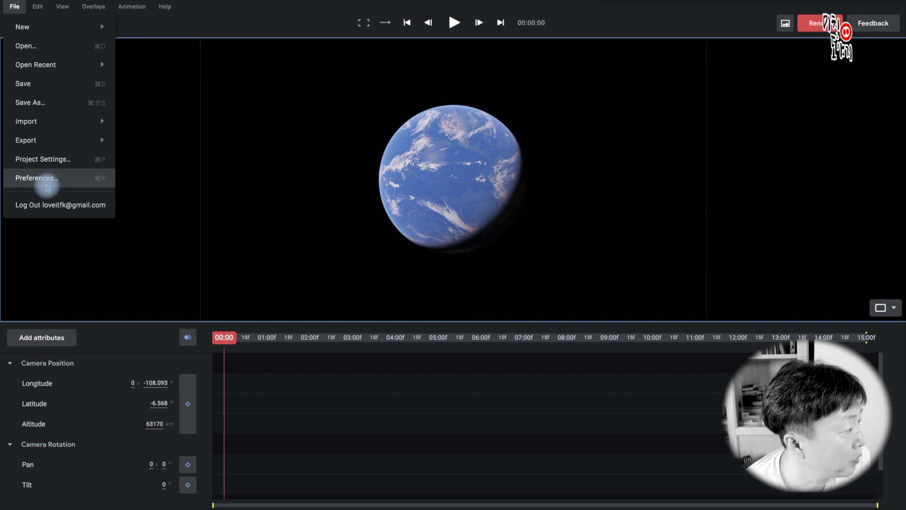
{"action": "left_click", "coordinate": [47, 178]}
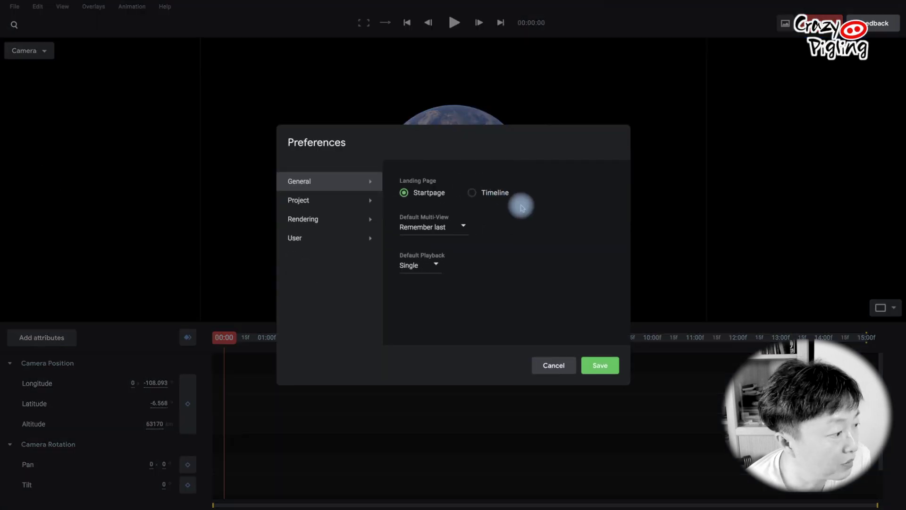
{"action": "left_click", "coordinate": [307, 200]}
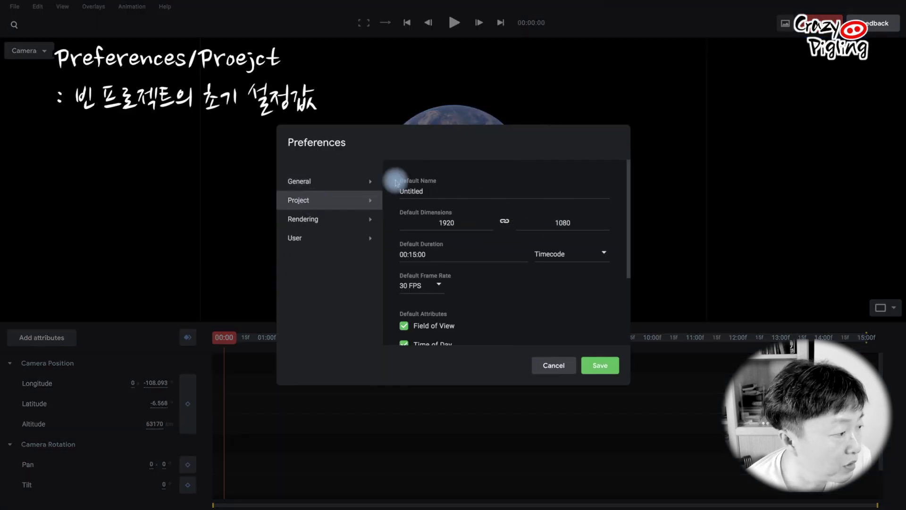
{"action": "left_click", "coordinate": [420, 285]}
{"action": "left_click", "coordinate": [419, 307]}
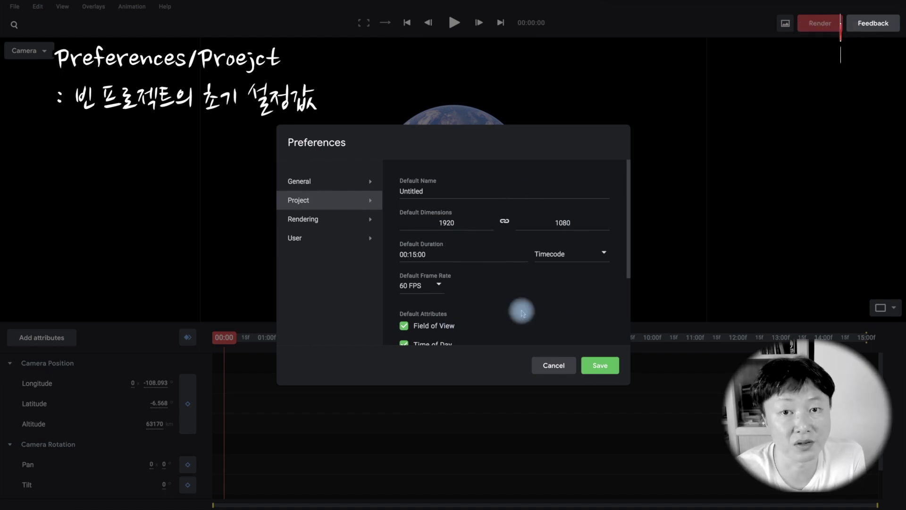
{"action": "scroll", "coordinate": [520, 310], "scroll_direction": "down", "scroll_amount": 10}
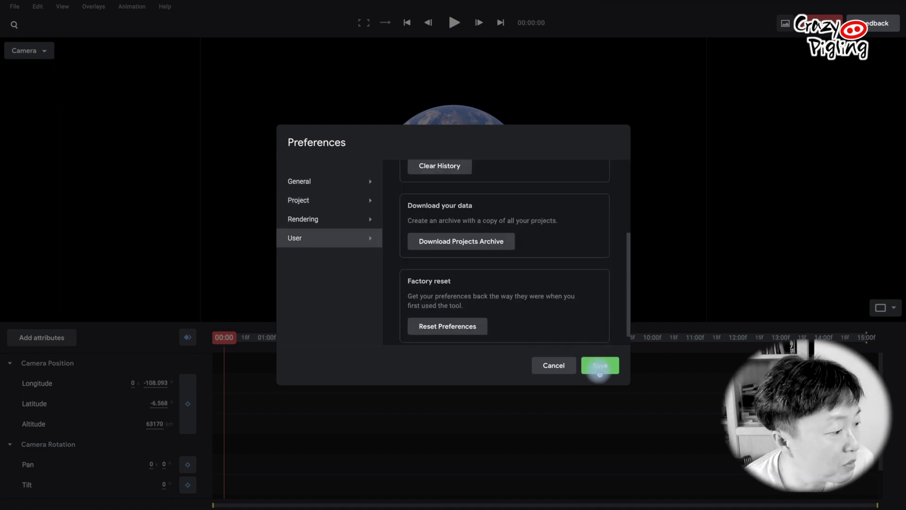
{"action": "left_click", "coordinate": [600, 365]}
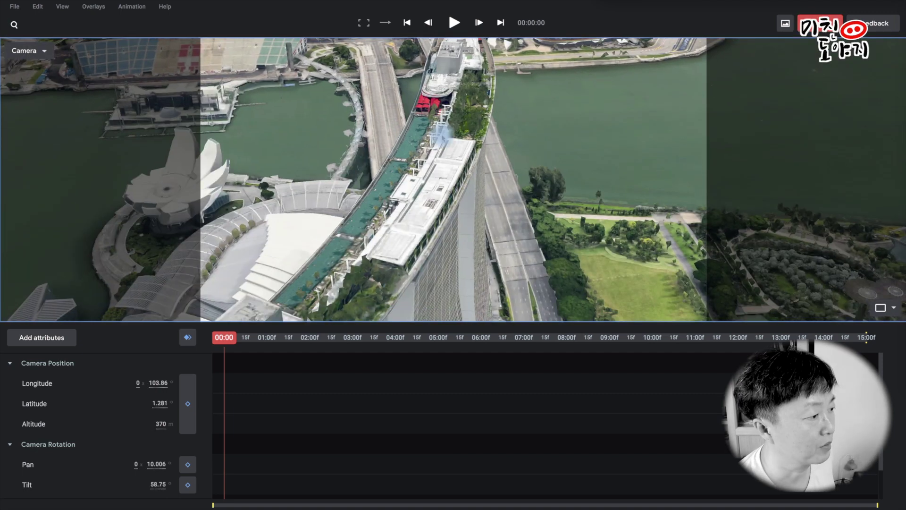
Orbit the camera to face the three Marina Bay Sands towers at about 752 m altitude, 274° pan and 68° tilt.
{"action": "left_click_drag", "start_coordinate": [444, 133], "coordinate": [509, 208]}
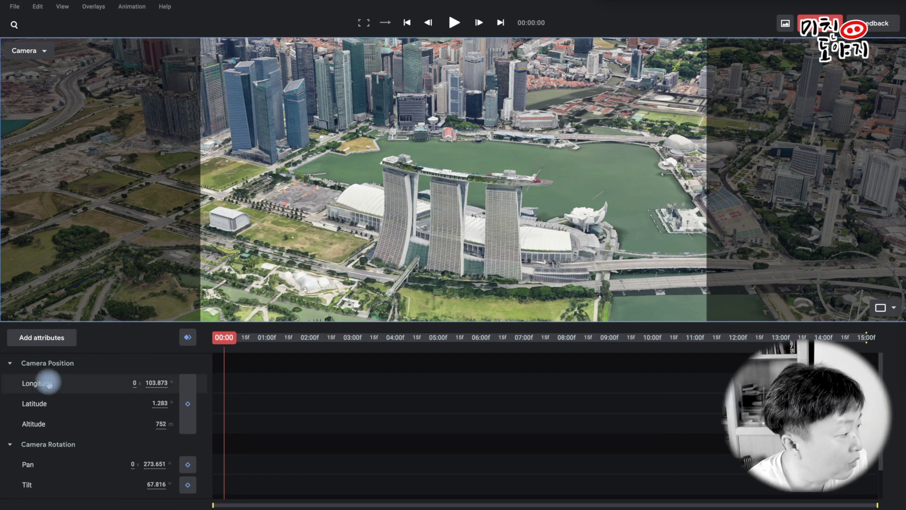
Try shifting the camera by adjusting its longitude and latitude values, and restore the framing of the towers.
{"action": "mouse_move", "coordinate": [156, 383]}
{"action": "left_mouse_down"}
{"action": "mouse_move", "coordinate": [348, 366]}
{"action": "mouse_move", "coordinate": [152, 383]}
{"action": "left_mouse_up"}
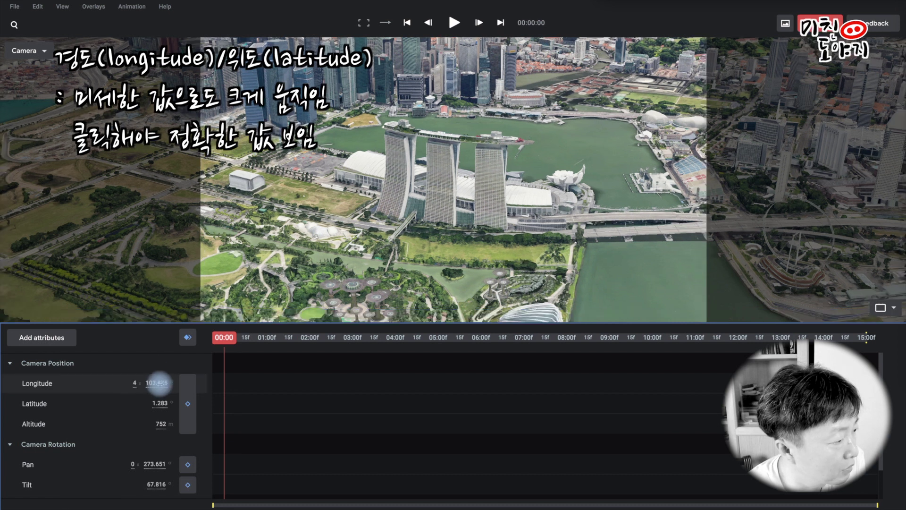
{"action": "left_click_drag", "start_coordinate": [135, 380], "coordinate": [175, 405]}
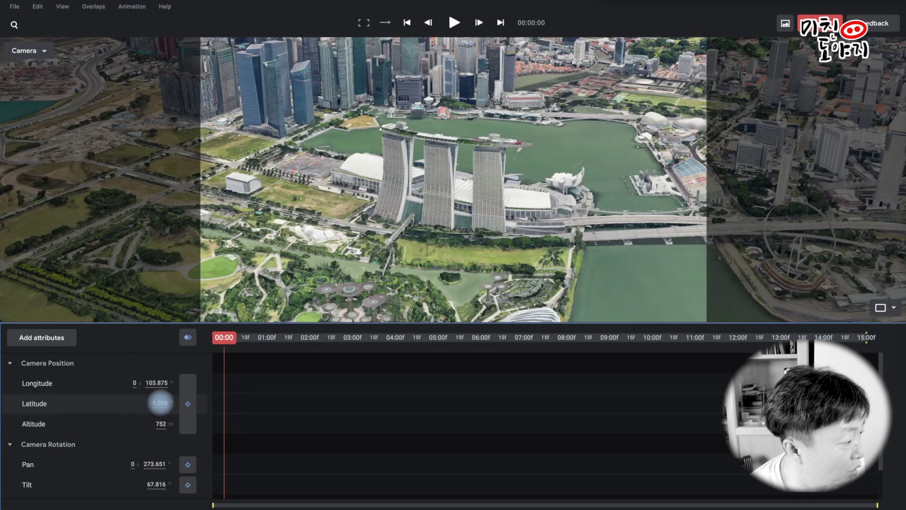
{"action": "left_click", "coordinate": [236, 398]}
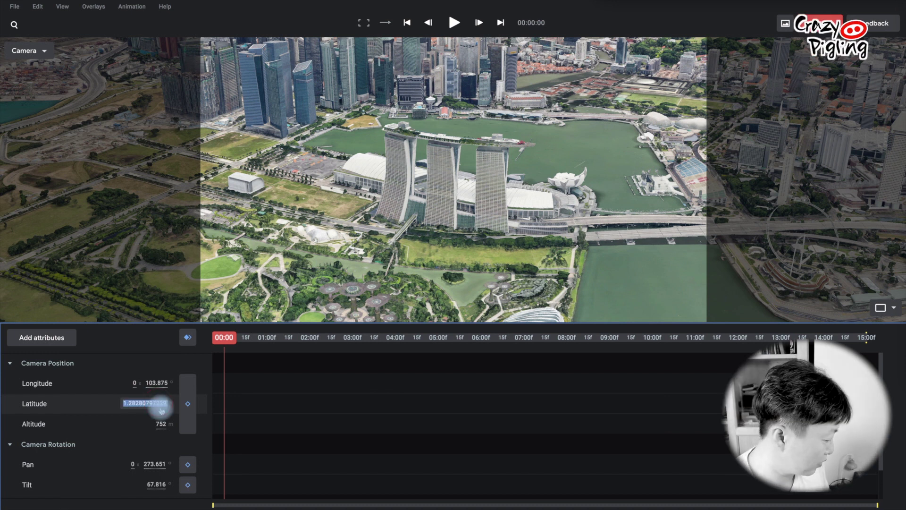
{"action": "left_click_drag", "start_coordinate": [161, 405], "coordinate": [174, 388]}
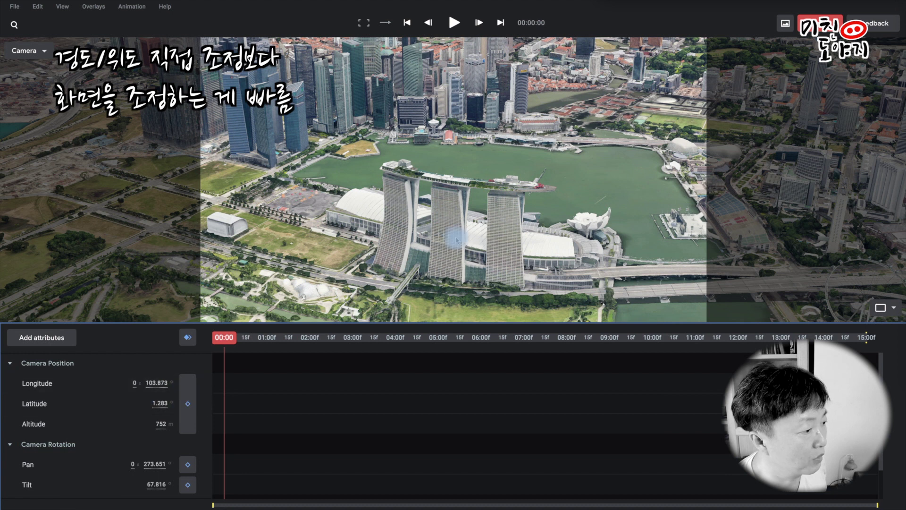
Bring the camera closer to the towers at about 670 m altitude with a tilt of about 62°.
{"action": "mouse_move", "coordinate": [456, 260]}
{"action": "left_mouse_down", "text": "shift"}
{"action": "mouse_move", "coordinate": [455, 237]}
{"action": "mouse_move", "coordinate": [451, 265]}
{"action": "left_mouse_up", "text": "shift"}
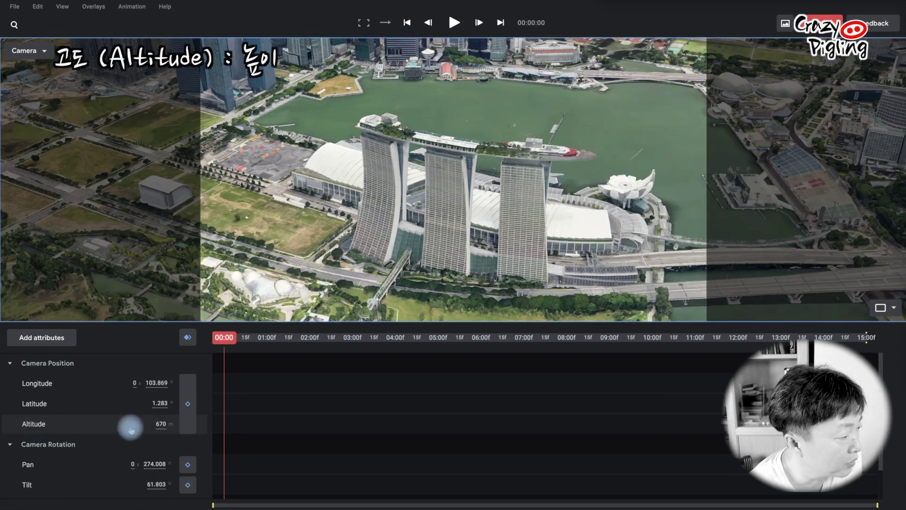
Set the camera altitude to 650 m, pan to about 277.4° and tilt to about 63.3°, and try adjusting the field of view.
{"action": "mouse_move", "coordinate": [159, 425]}
{"action": "left_mouse_down"}
{"action": "mouse_move", "coordinate": [254, 418]}
{"action": "mouse_move", "coordinate": [141, 424]}
{"action": "mouse_move", "coordinate": [157, 424]}
{"action": "left_mouse_up"}
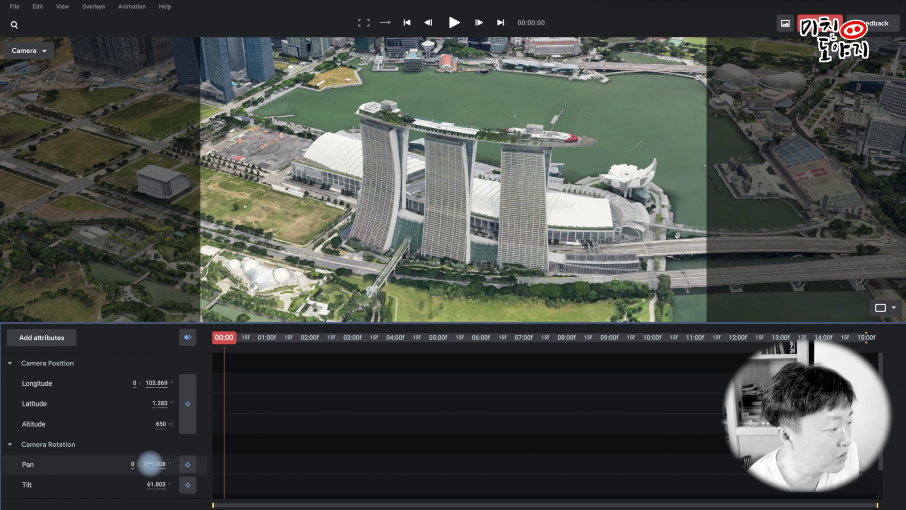
{"action": "mouse_move", "coordinate": [157, 464]}
{"action": "left_mouse_down"}
{"action": "mouse_move", "coordinate": [215, 465]}
{"action": "mouse_move", "coordinate": [154, 463]}
{"action": "mouse_move", "coordinate": [186, 483]}
{"action": "mouse_move", "coordinate": [131, 478]}
{"action": "mouse_move", "coordinate": [155, 480]}
{"action": "left_mouse_up"}
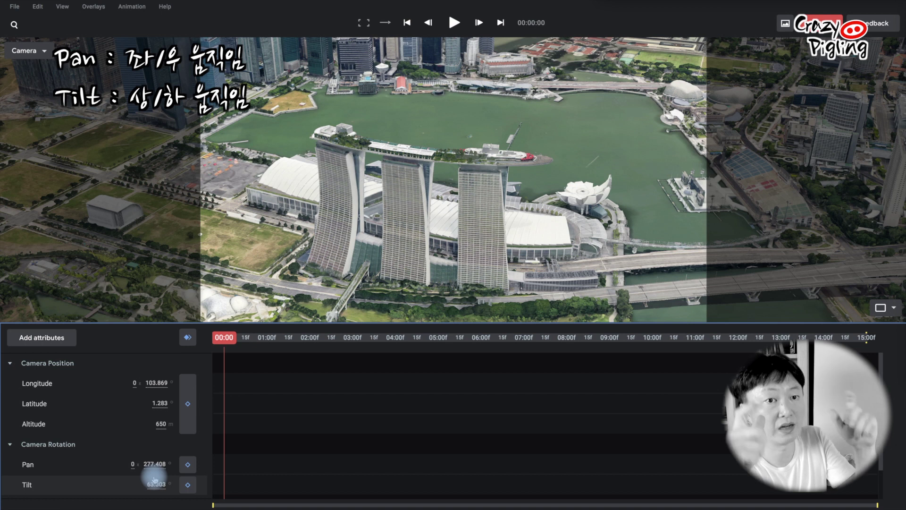
{"action": "scroll", "coordinate": [155, 480], "scroll_direction": "down", "scroll_amount": 2}
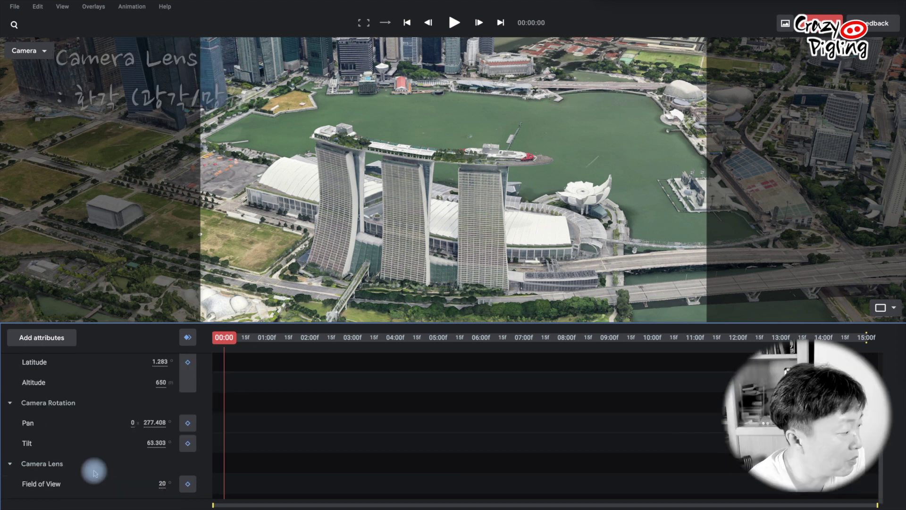
{"action": "left_click_drag", "start_coordinate": [151, 484], "coordinate": [155, 483]}
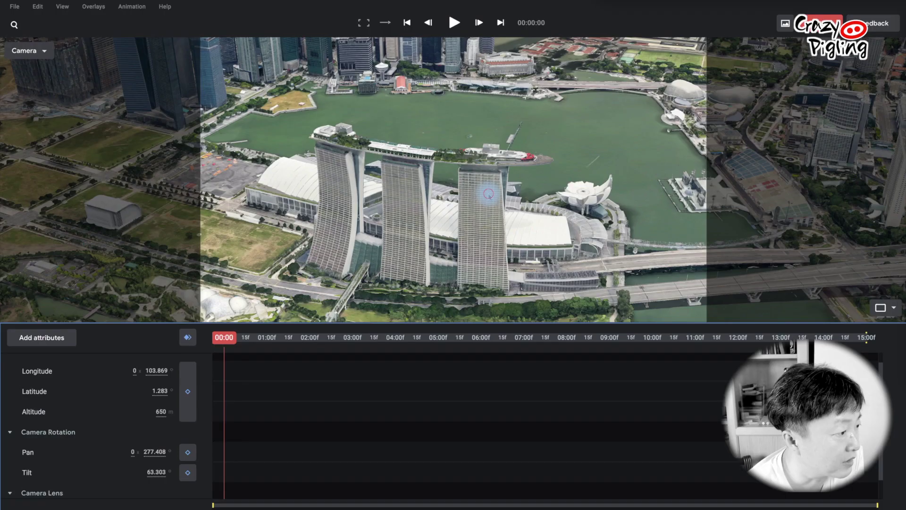
Reframe the three towers with the skyline behind them at about 421 m altitude, 278.5° pan and 76.7° tilt.
{"action": "left_click_drag", "start_coordinate": [489, 194], "coordinate": [494, 153]}
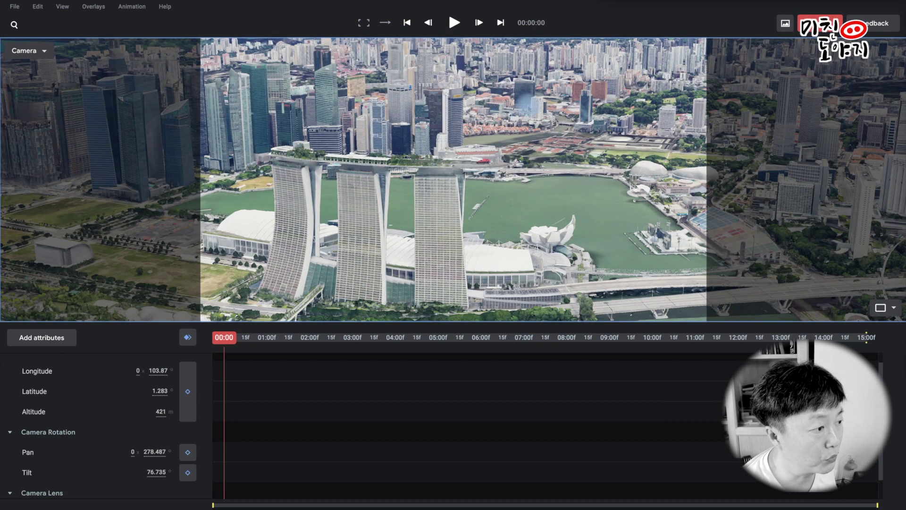
{"action": "mouse_move", "coordinate": [519, 104]}
{"action": "left_mouse_down"}
{"action": "mouse_move", "coordinate": [508, 205]}
{"action": "mouse_move", "coordinate": [520, 119]}
{"action": "left_mouse_up"}
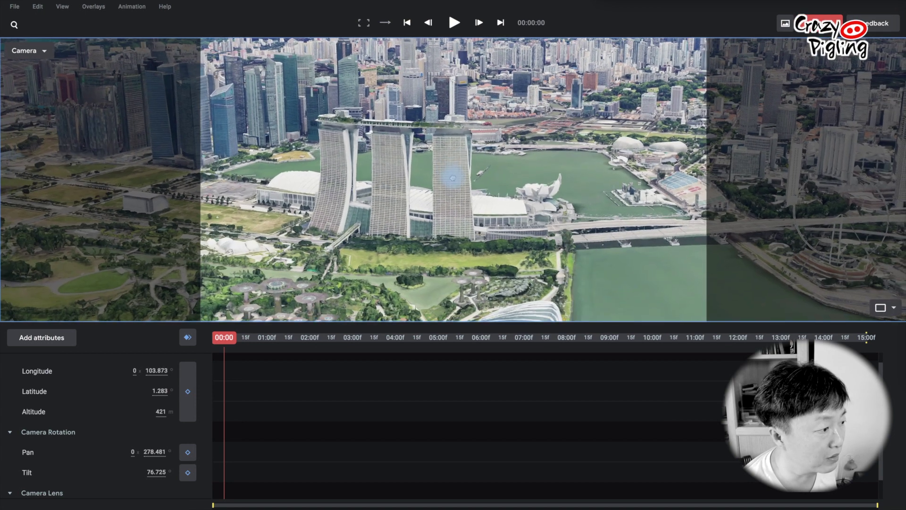
{"action": "left_click_drag", "start_coordinate": [435, 188], "coordinate": [400, 194]}
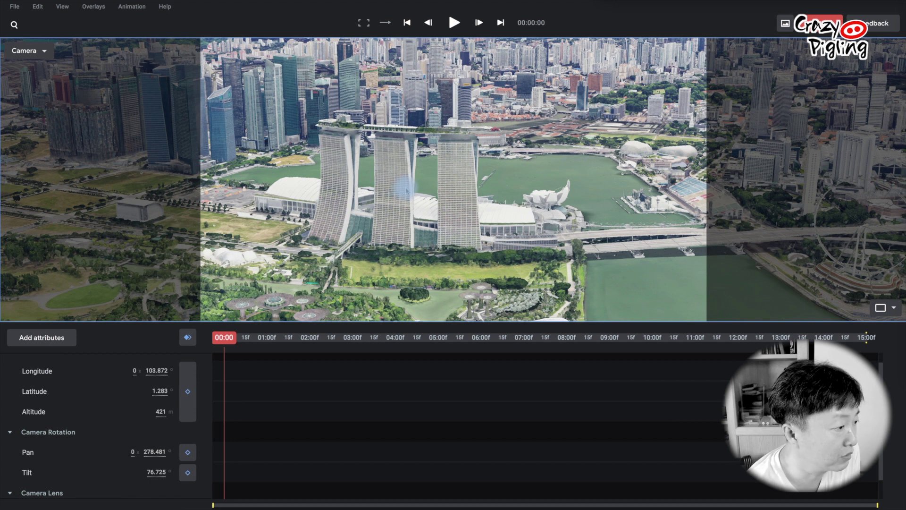
Add keyframes for camera position, pan and tilt at the start of the timeline.
{"action": "left_click", "coordinate": [187, 391]}
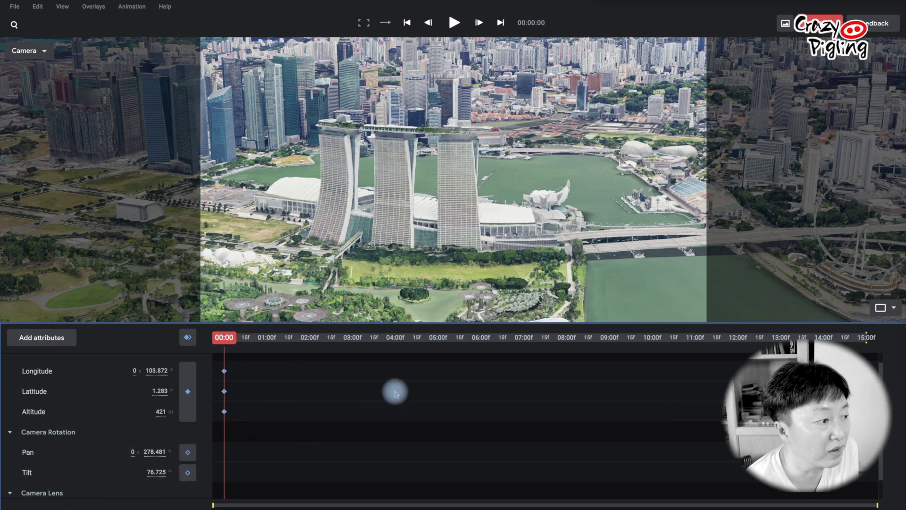
{"action": "left_click", "coordinate": [188, 452]}
{"action": "left_click", "coordinate": [187, 473]}
Change the project duration to 5 seconds in the project settings.
{"action": "left_click_drag", "start_coordinate": [333, 337], "coordinate": [439, 349]}
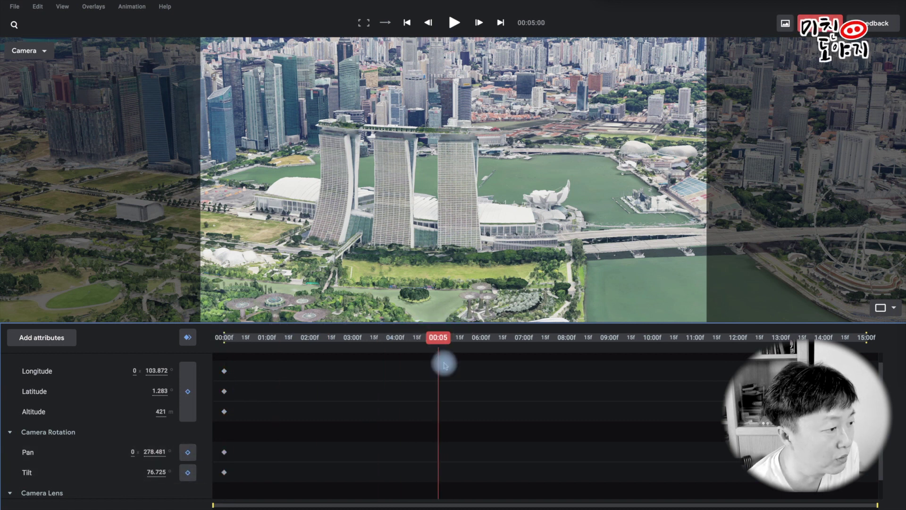
{"action": "left_click", "coordinate": [15, 6]}
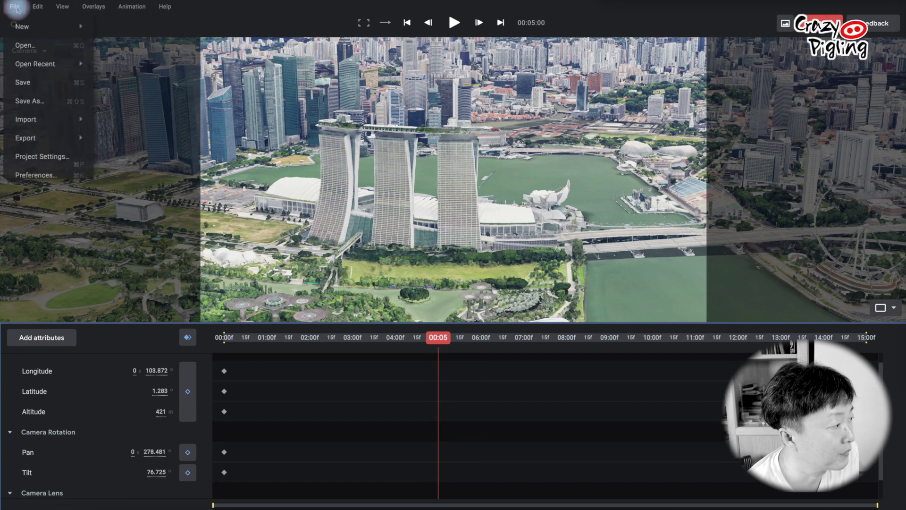
{"action": "left_click", "coordinate": [60, 160]}
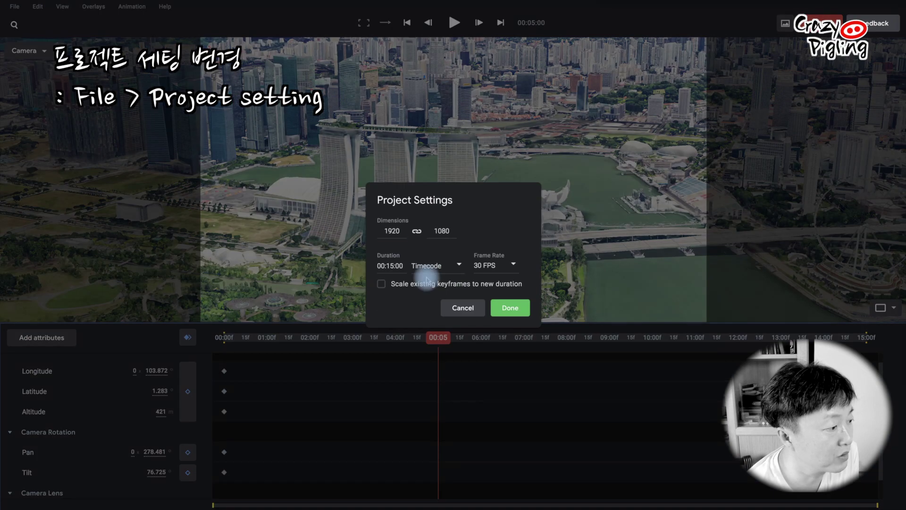
{"action": "left_click", "coordinate": [390, 266]}
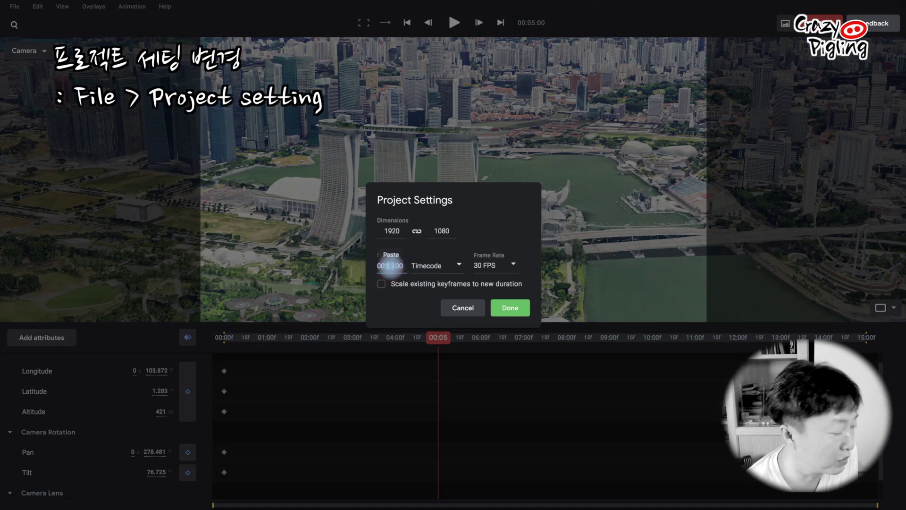
{"action": "left_click", "coordinate": [502, 309]}
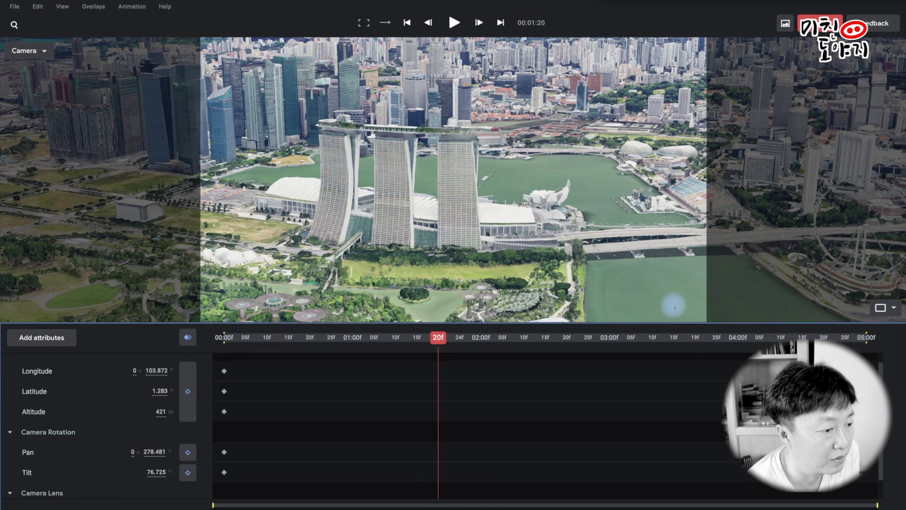
At the 5-second mark, move the camera over the city to about longitude 103.854° and latitude 1.287°, and keyframe all attributes.
{"action": "left_click", "coordinate": [875, 344]}
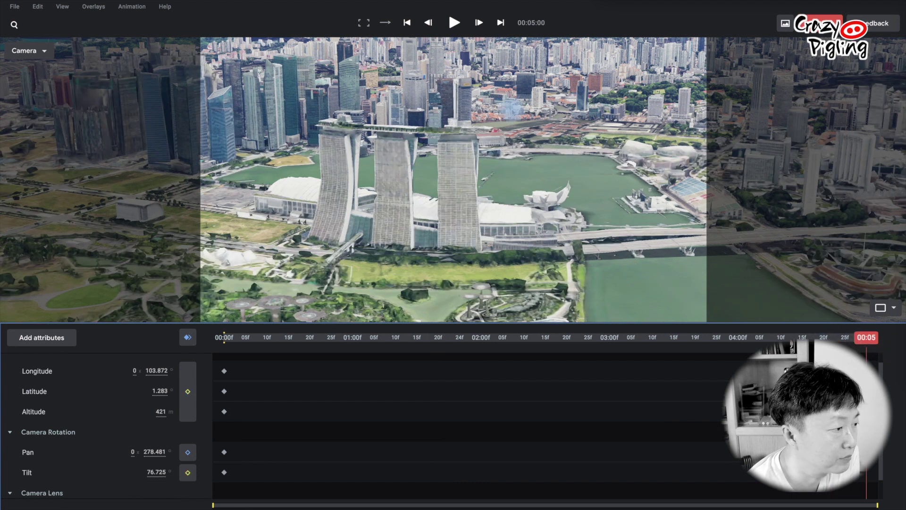
{"action": "left_click_drag", "start_coordinate": [507, 118], "coordinate": [501, 233]}
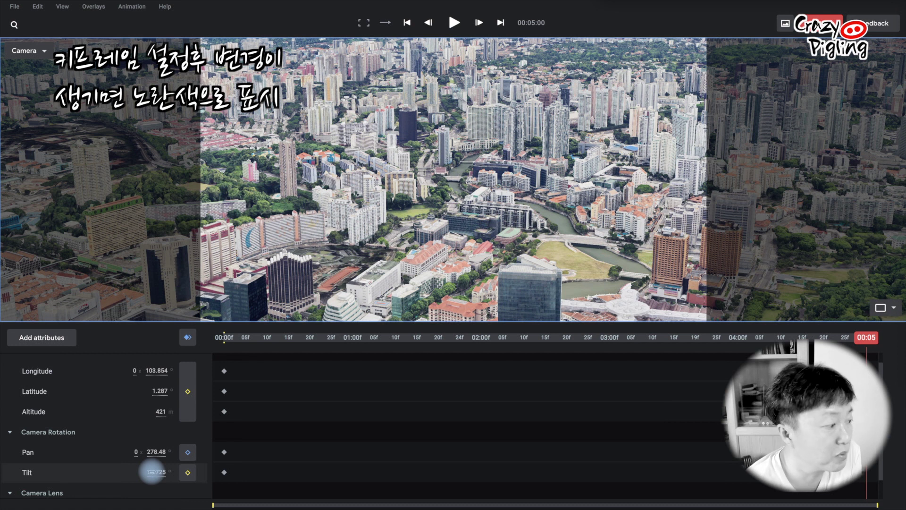
{"action": "left_click", "coordinate": [189, 342]}
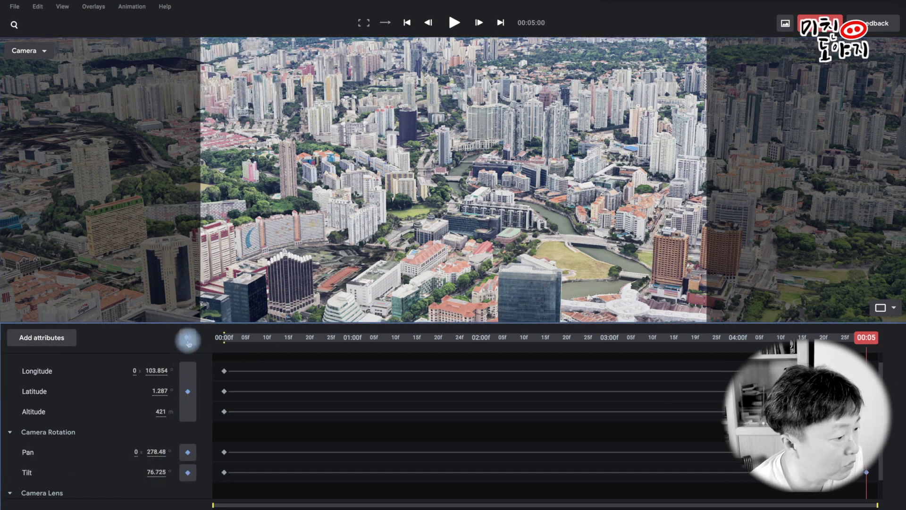
Preview the camera flight between the two keyframes and return to the start of the timeline.
{"action": "left_click_drag", "start_coordinate": [720, 338], "coordinate": [122, 329]}
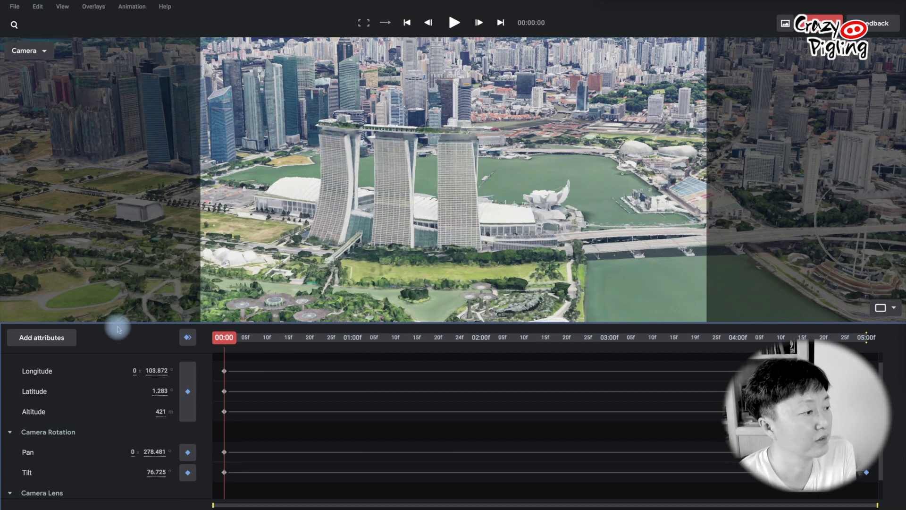
{"action": "key", "text": "space"}
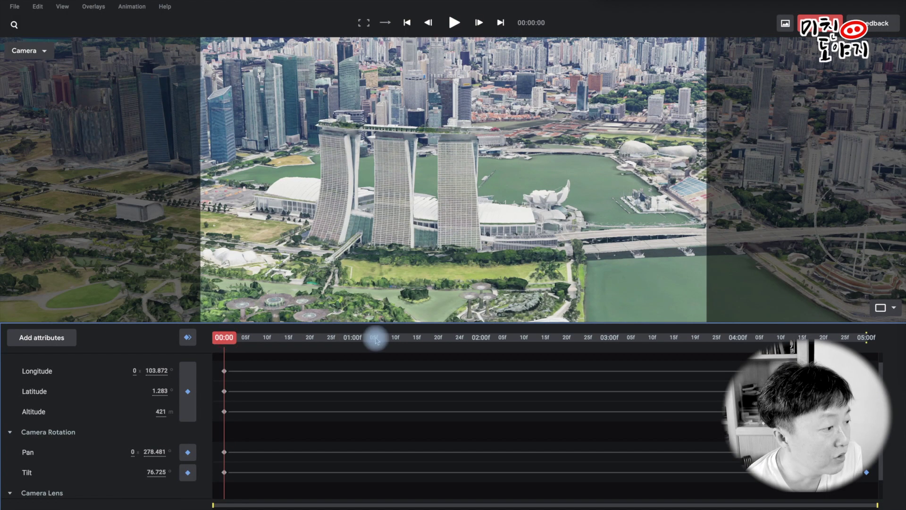
{"action": "left_click_drag", "start_coordinate": [376, 338], "coordinate": [152, 331]}
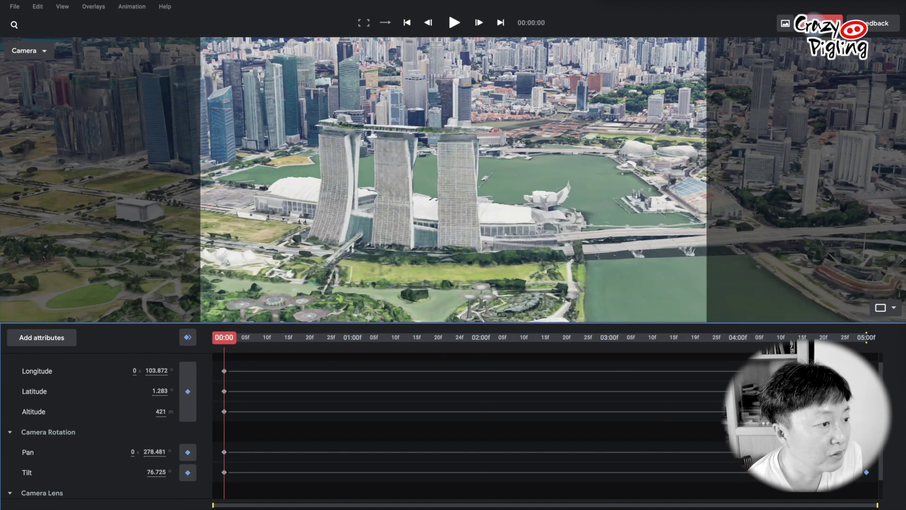
Start rendering Test with frames 0 to 150 at 1920 × 1080 and the attribution at bottom right.
{"action": "left_click", "coordinate": [816, 23]}
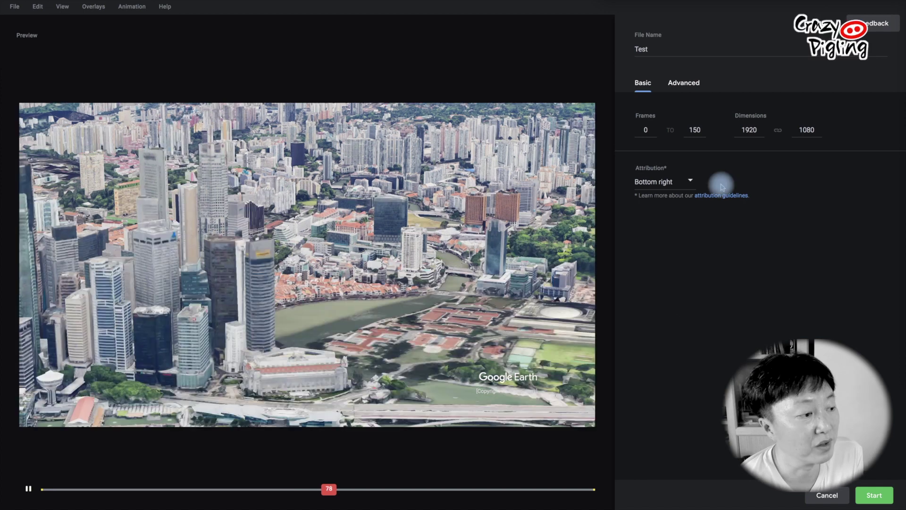
{"action": "left_click", "coordinate": [690, 182]}
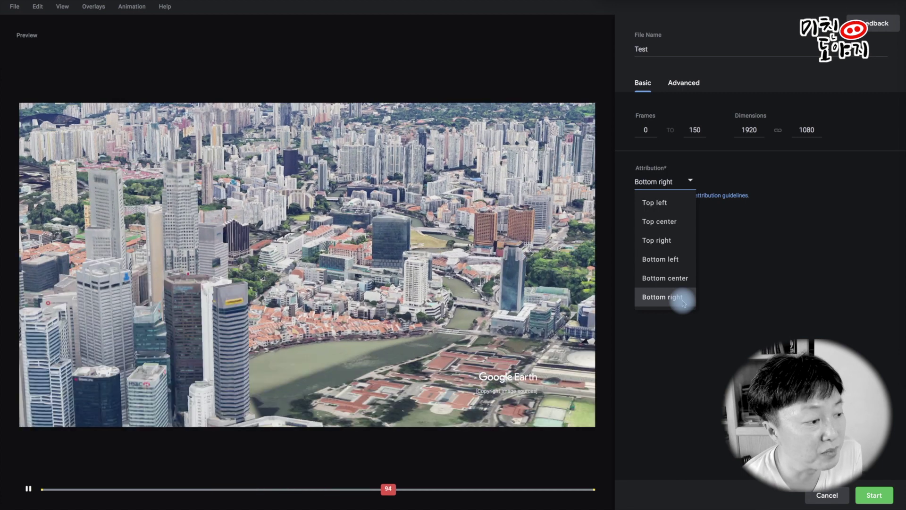
{"action": "left_click", "coordinate": [682, 299]}
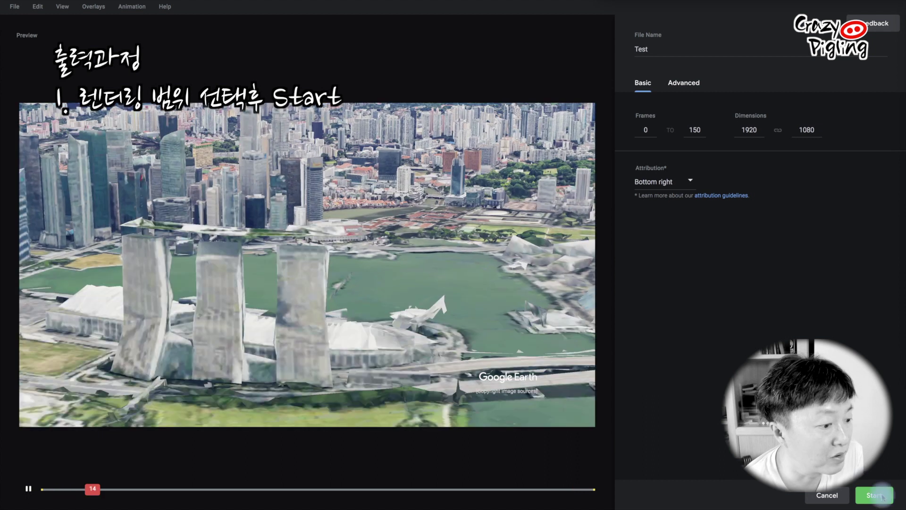
{"action": "left_click", "coordinate": [883, 497]}
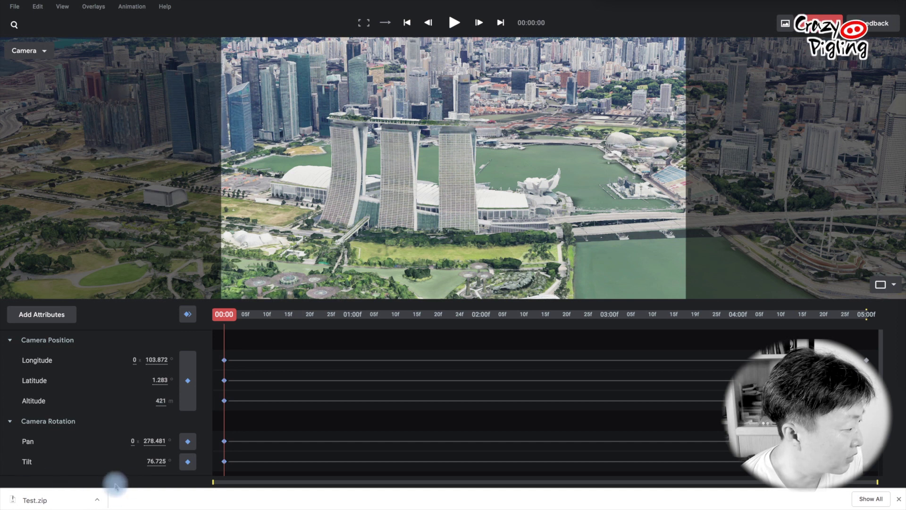
Locate the downloaded render in Finder, extract Test-1.zip and expand the resulting Test-1 folder.
{"action": "left_click", "coordinate": [98, 501]}
{"action": "double_click", "coordinate": [60, 171]}
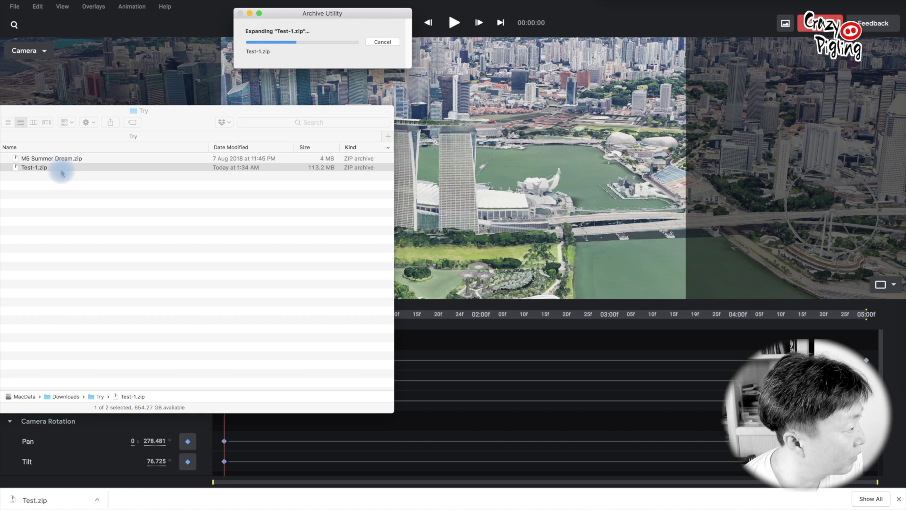
{"action": "key", "text": "Right"}
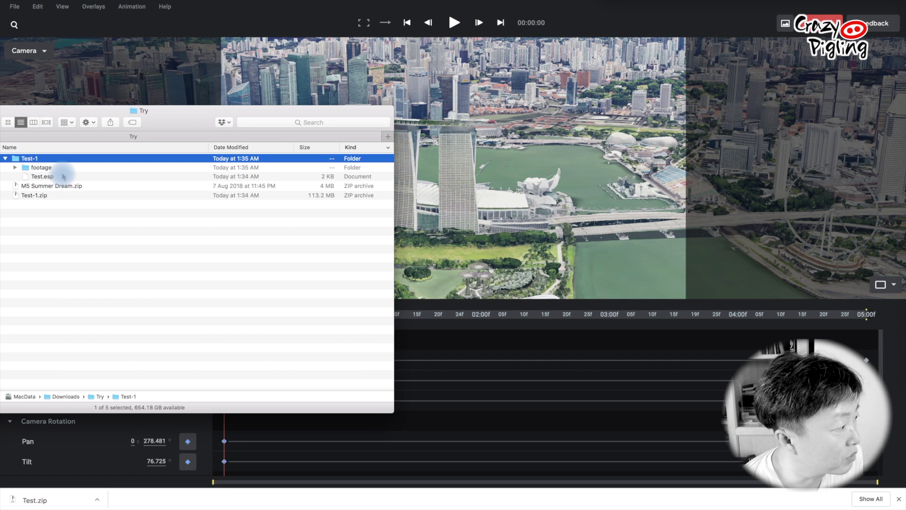
Examine the footage folder's rendered frames and the file size of Test-1.zip.
{"action": "left_click", "coordinate": [83, 184]}
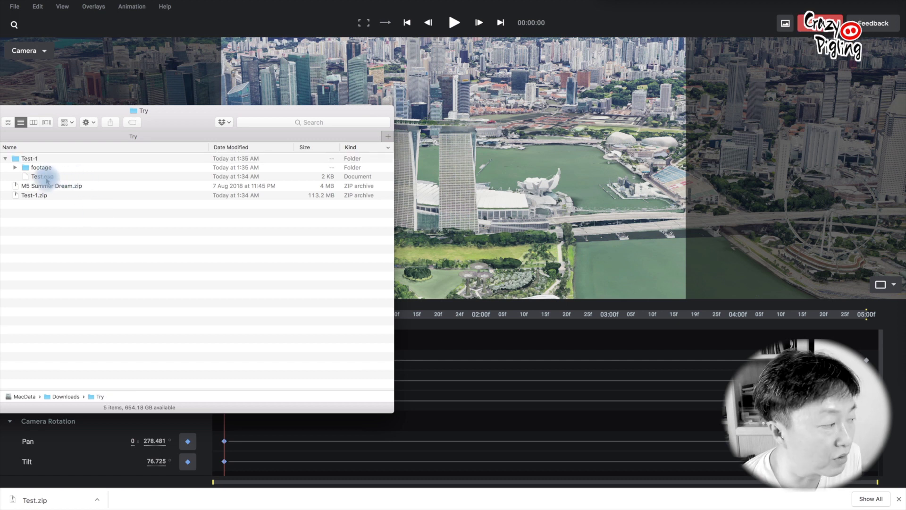
{"action": "left_click", "coordinate": [16, 168]}
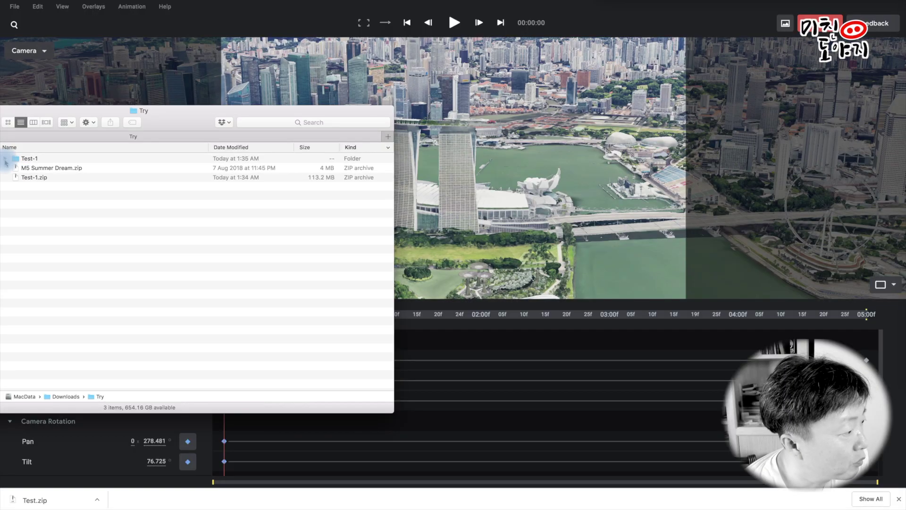
{"action": "left_click", "coordinate": [135, 178]}
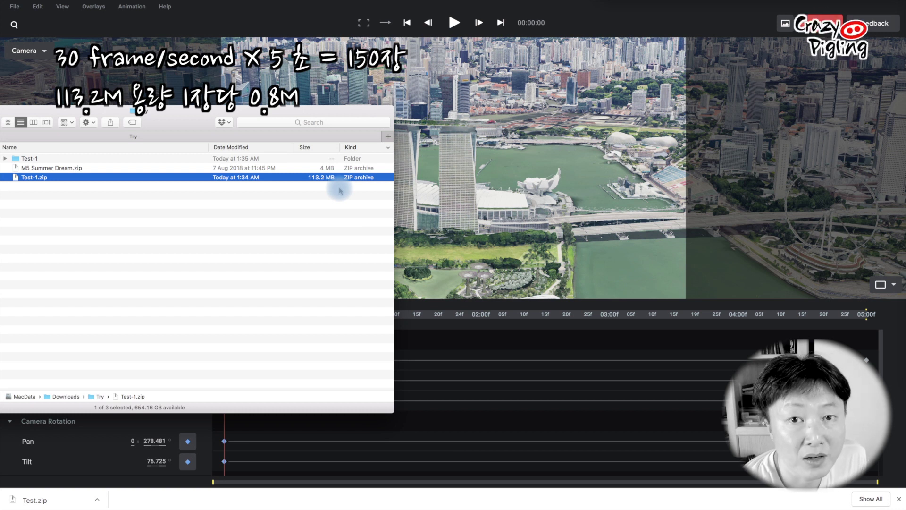
{"action": "left_click_drag", "start_coordinate": [196, 117], "coordinate": [196, 117]}
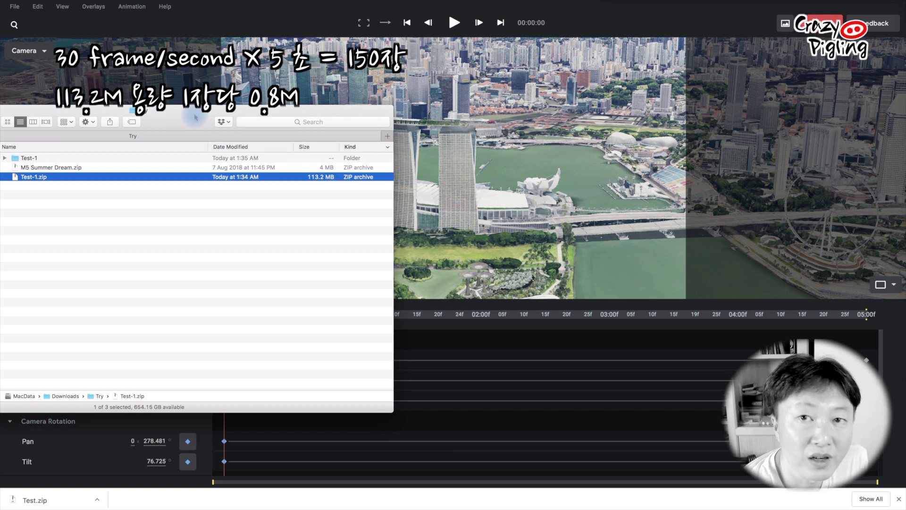
Switch to Compressor and add the rendered Test JPEG frames as an image sequence to the current batch.
{"action": "key", "text": "super+Tab"}
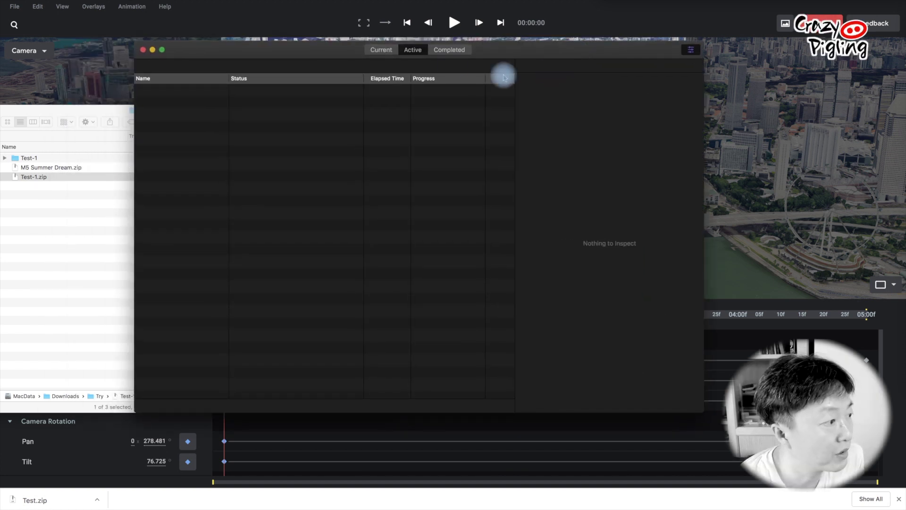
{"action": "left_click", "coordinate": [382, 50]}
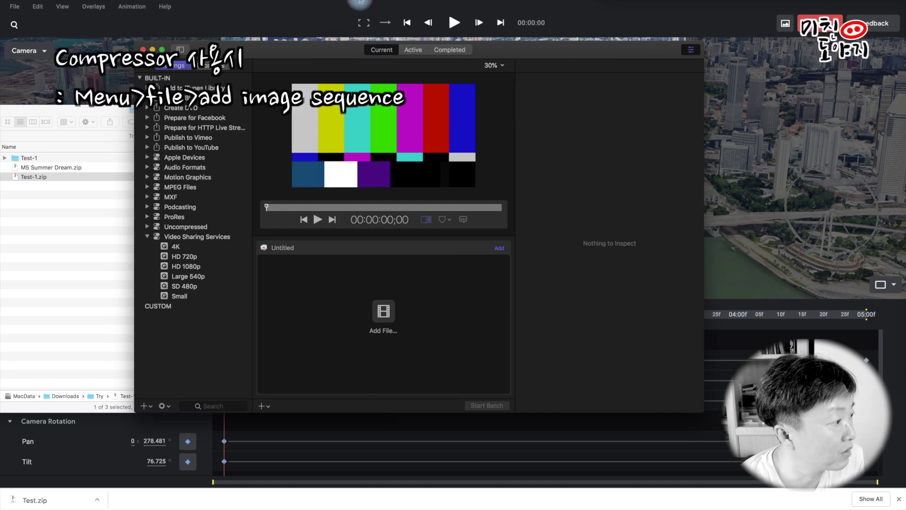
{"action": "left_click", "coordinate": [466, 139]}
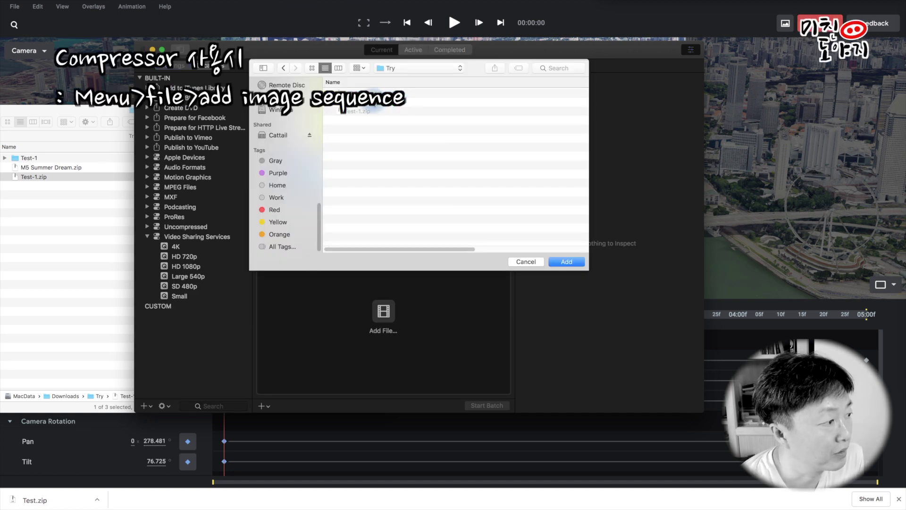
{"action": "left_click", "coordinate": [561, 262]}
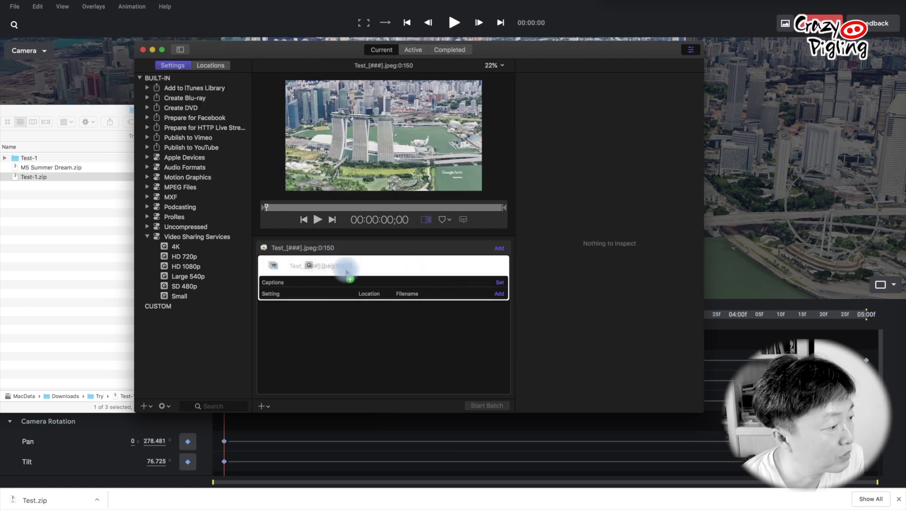
Apply the HD 1080p setting to the image sequence and name the output file Test.
{"action": "left_click", "coordinate": [425, 304]}
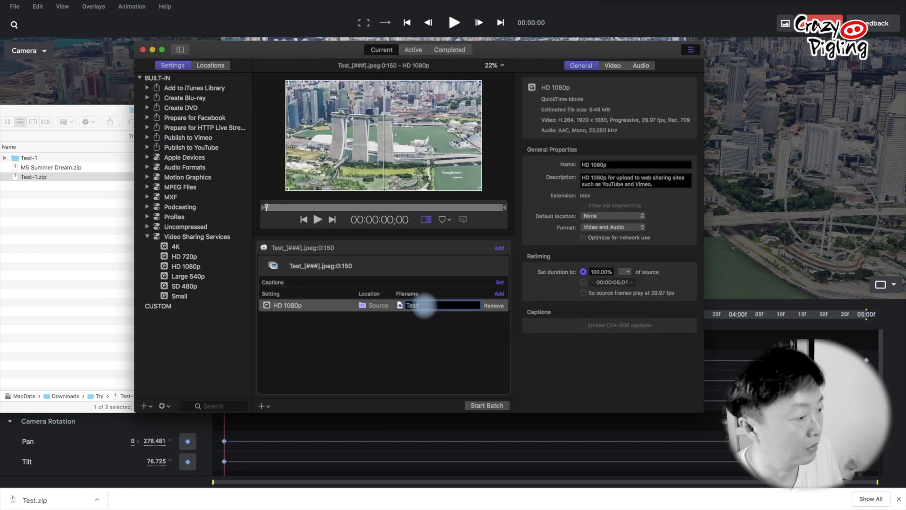
{"action": "key", "text": "Return"}
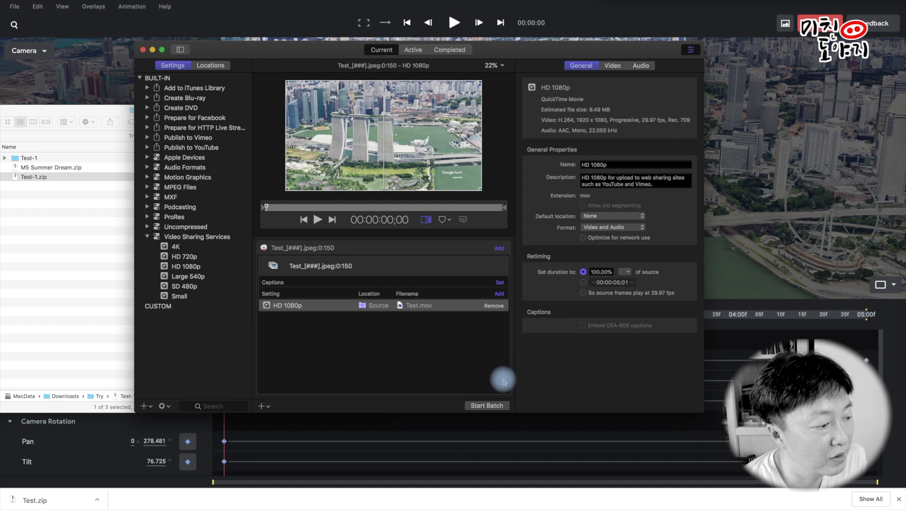
Start the batch that encodes the Test image sequence to Test.mov and expand its job to show the output's processing status.
{"action": "left_click", "coordinate": [489, 406]}
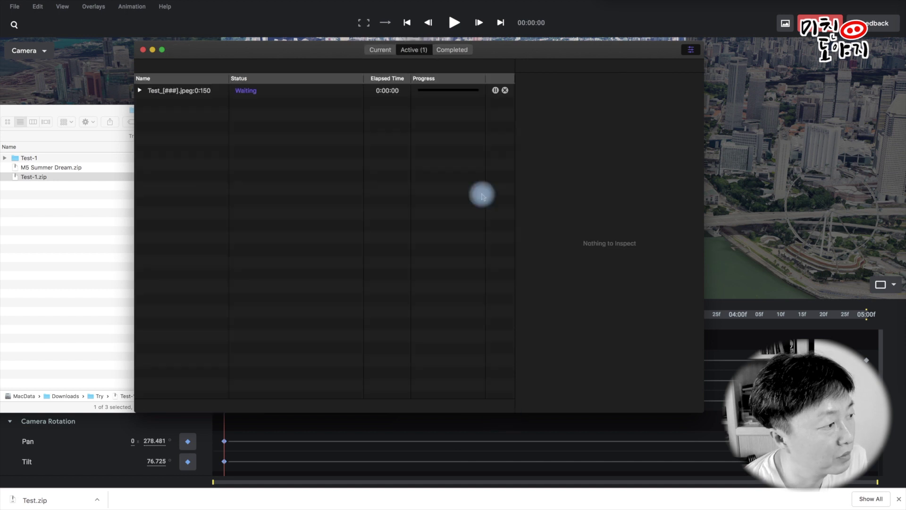
{"action": "left_click", "coordinate": [139, 91]}
{"action": "left_click", "coordinate": [147, 102]}
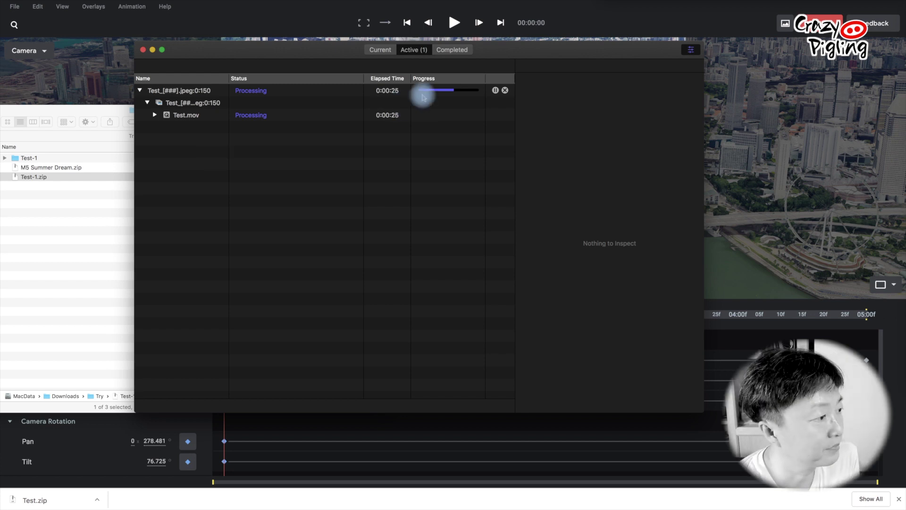
Switch to Finder, expand the Test-1 folder and preview the converted Test.mov.
{"action": "left_click", "coordinate": [4, 158]}
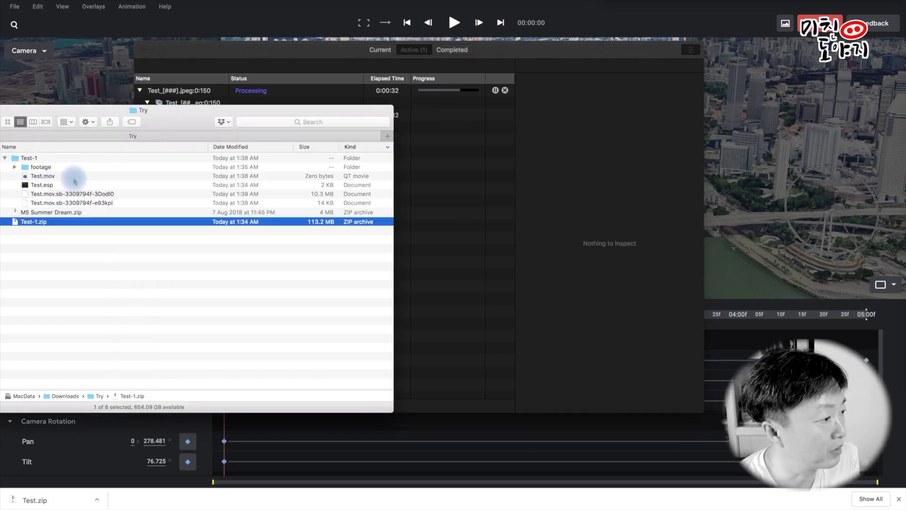
{"action": "left_click_drag", "start_coordinate": [162, 118], "coordinate": [163, 152]}
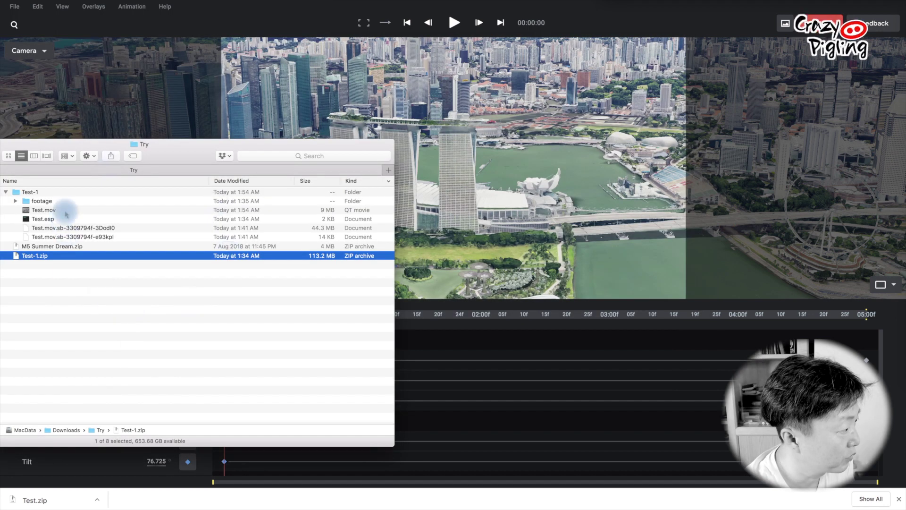
{"action": "left_click", "coordinate": [79, 210]}
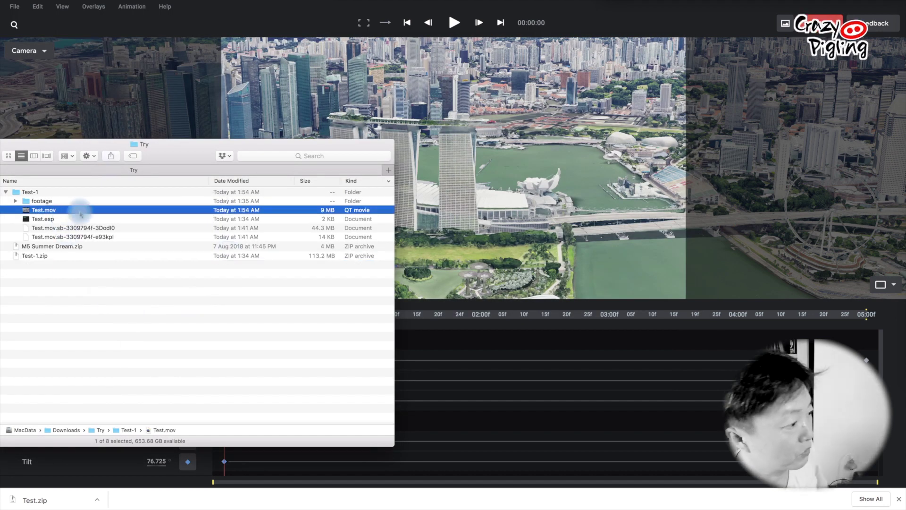
{"action": "key", "text": "space"}
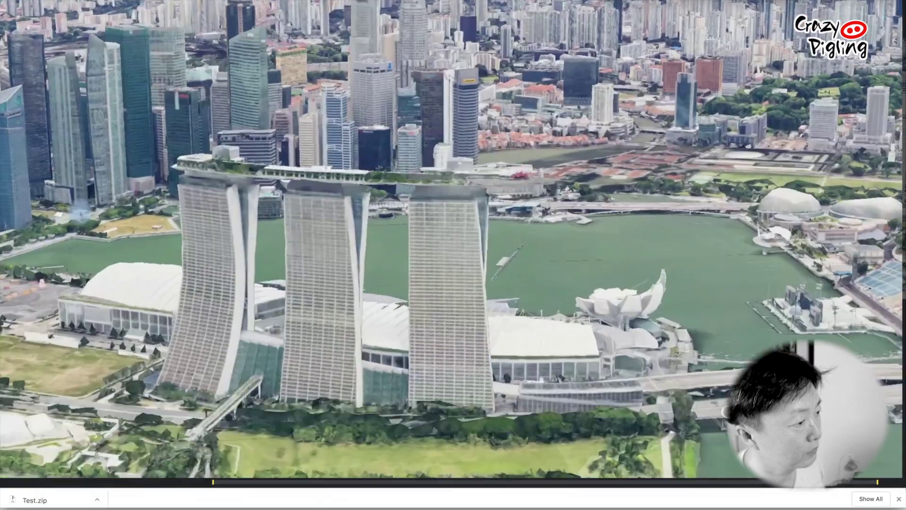